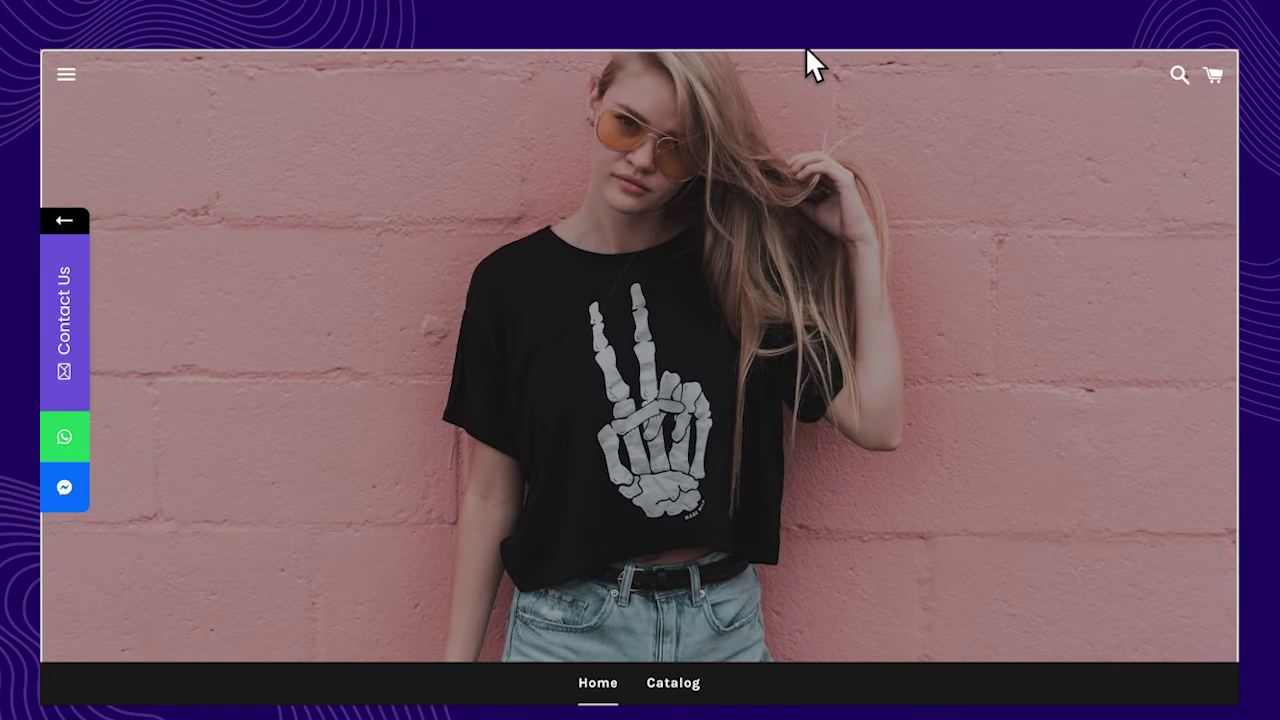
# Try the storefront's Contact Us widget demo, previewing its WhatsApp and Messenger buttons
pyautogui.click(63, 262)
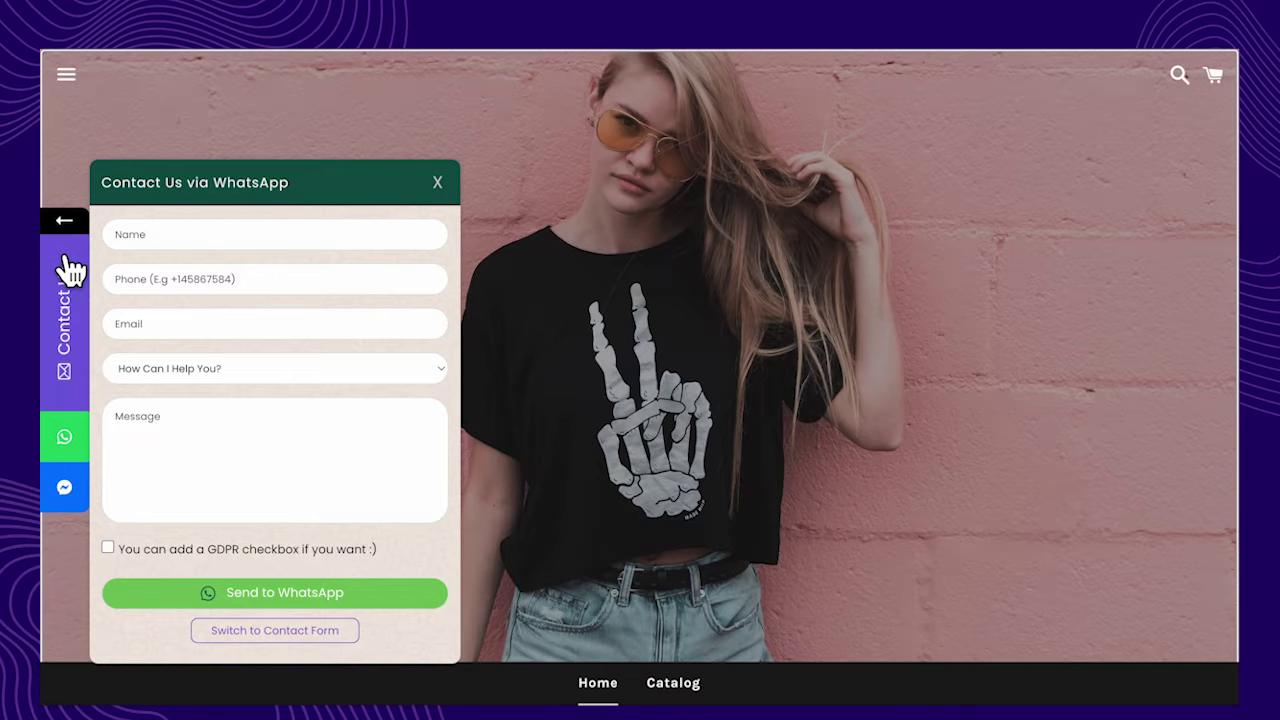
pyautogui.moveTo(58, 440)
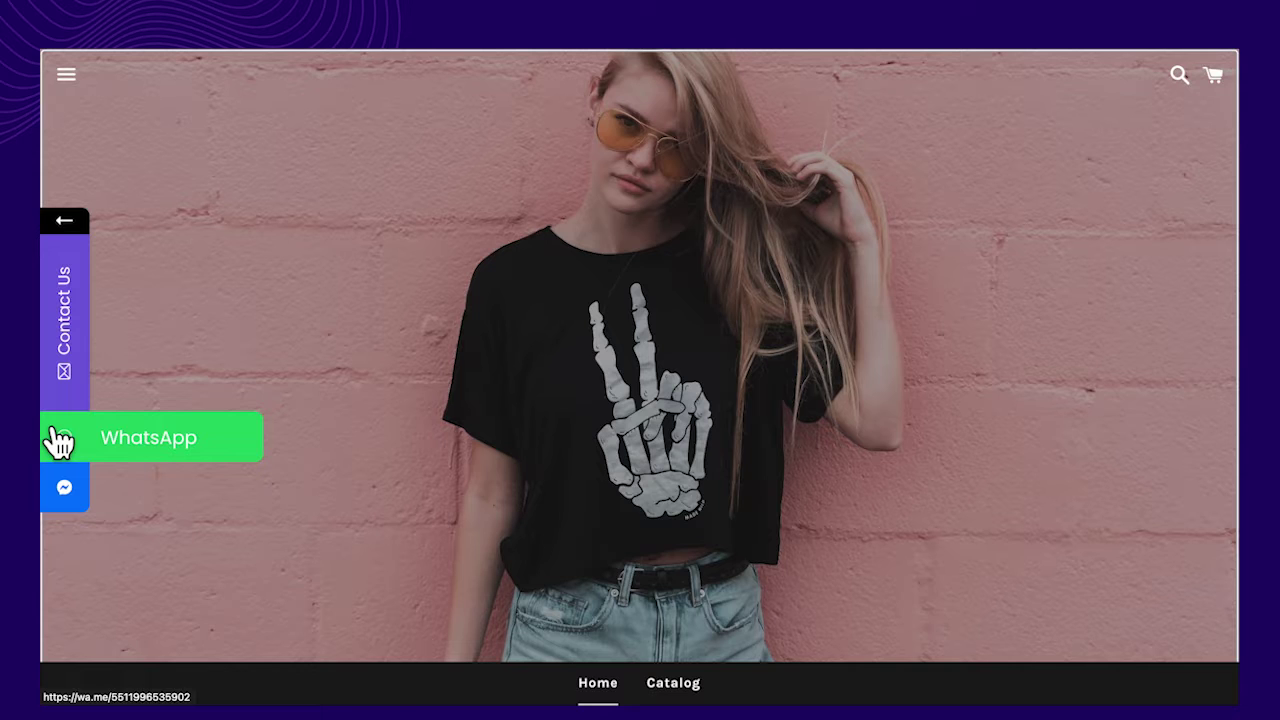
pyautogui.moveTo(62, 490)
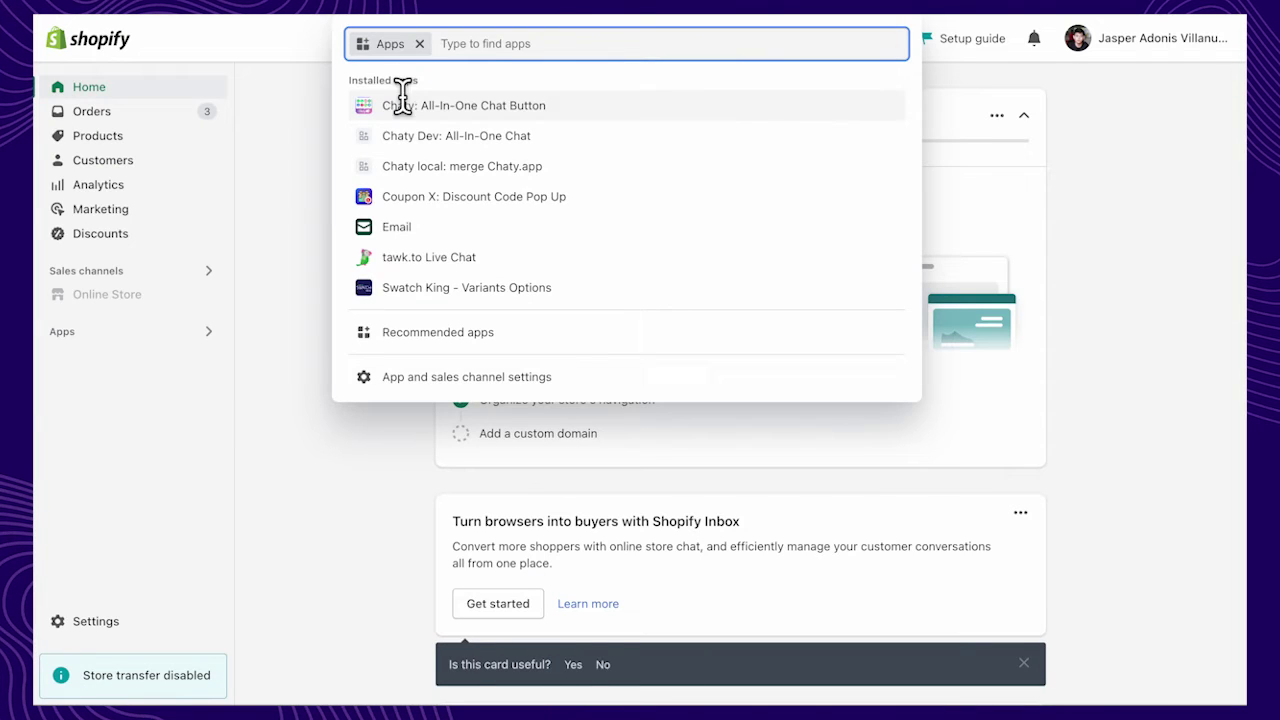
# Find 'Sticky Floating Contact Form' in the app search and add the app to the store
pyautogui.write('St')
pyautogui.write('icky Fl')
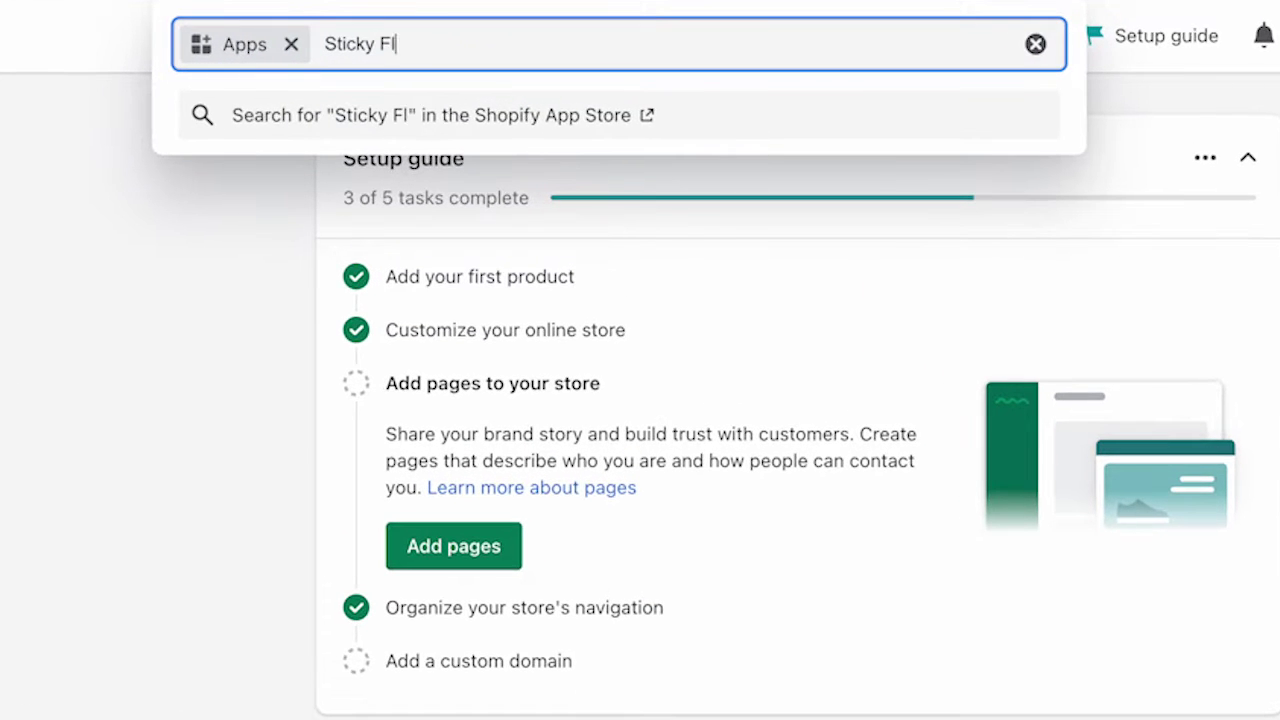
pyautogui.write('oating Contact Form')
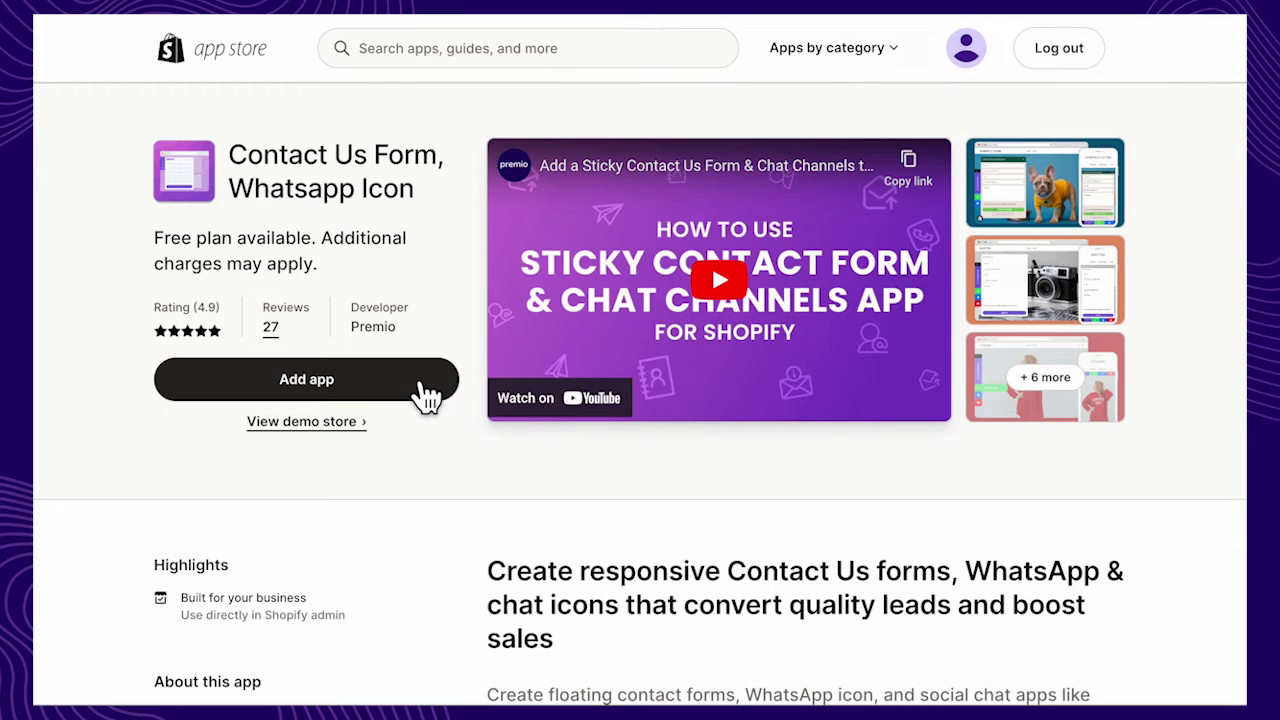
pyautogui.click(421, 396)
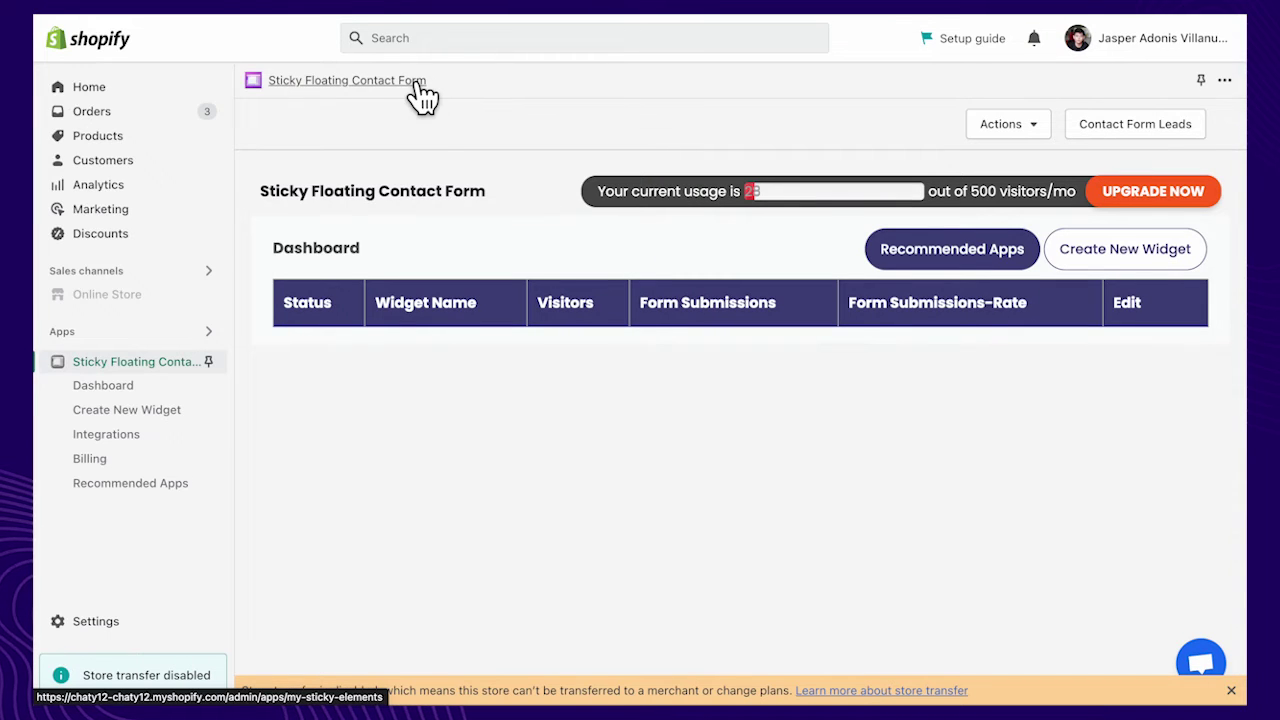
# Create a new widget in mobile preview with required Name and Phone fields
pyautogui.click(1115, 262)
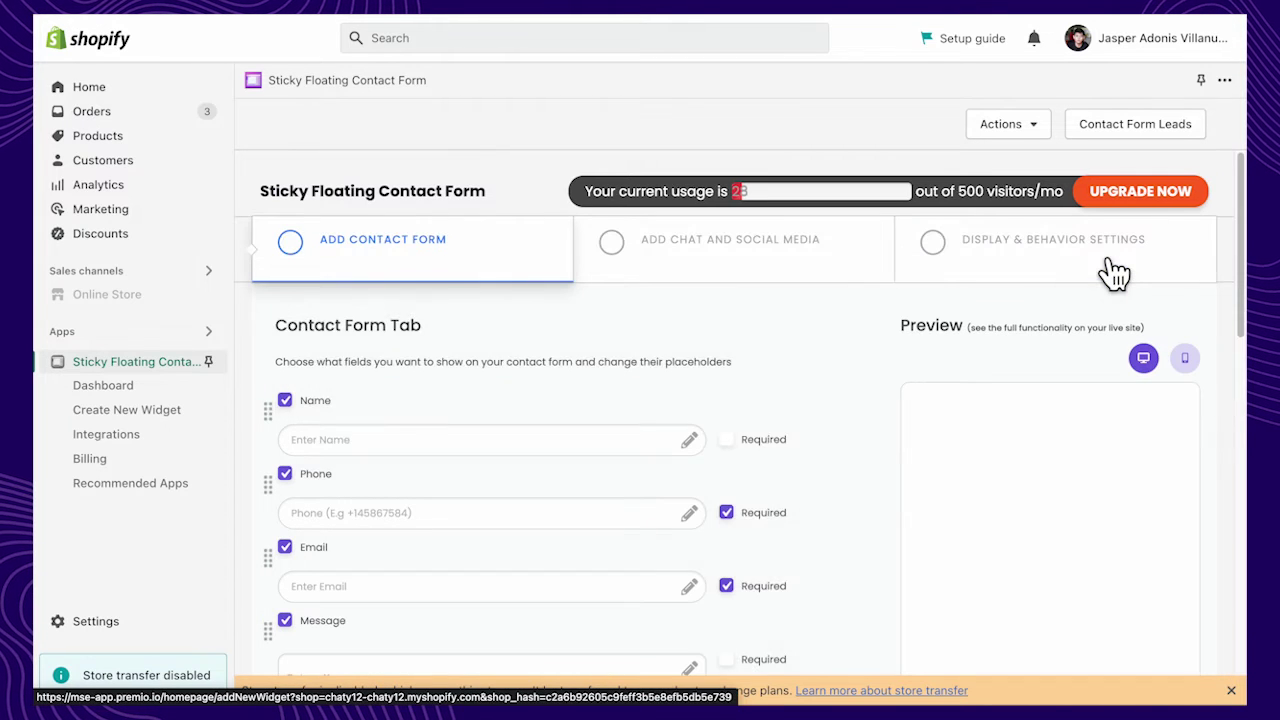
pyautogui.click(1186, 360)
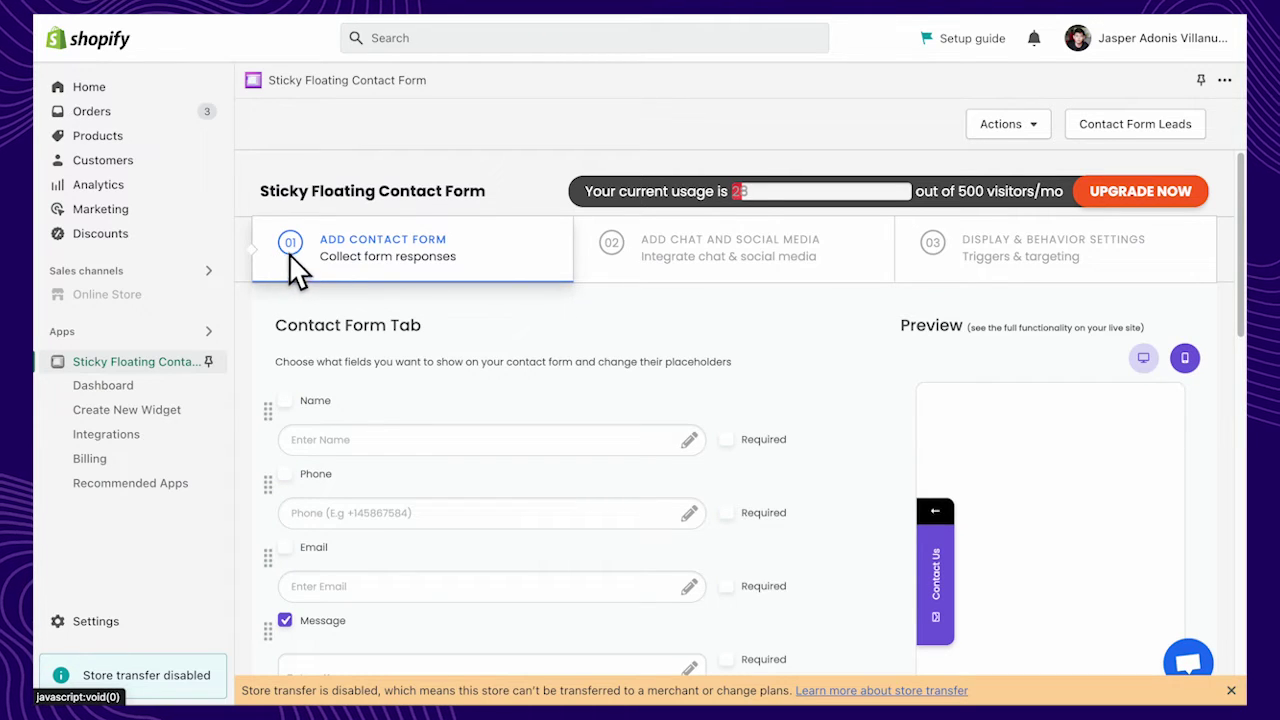
pyautogui.click(285, 401)
pyautogui.scroll(-2, 292, 406)
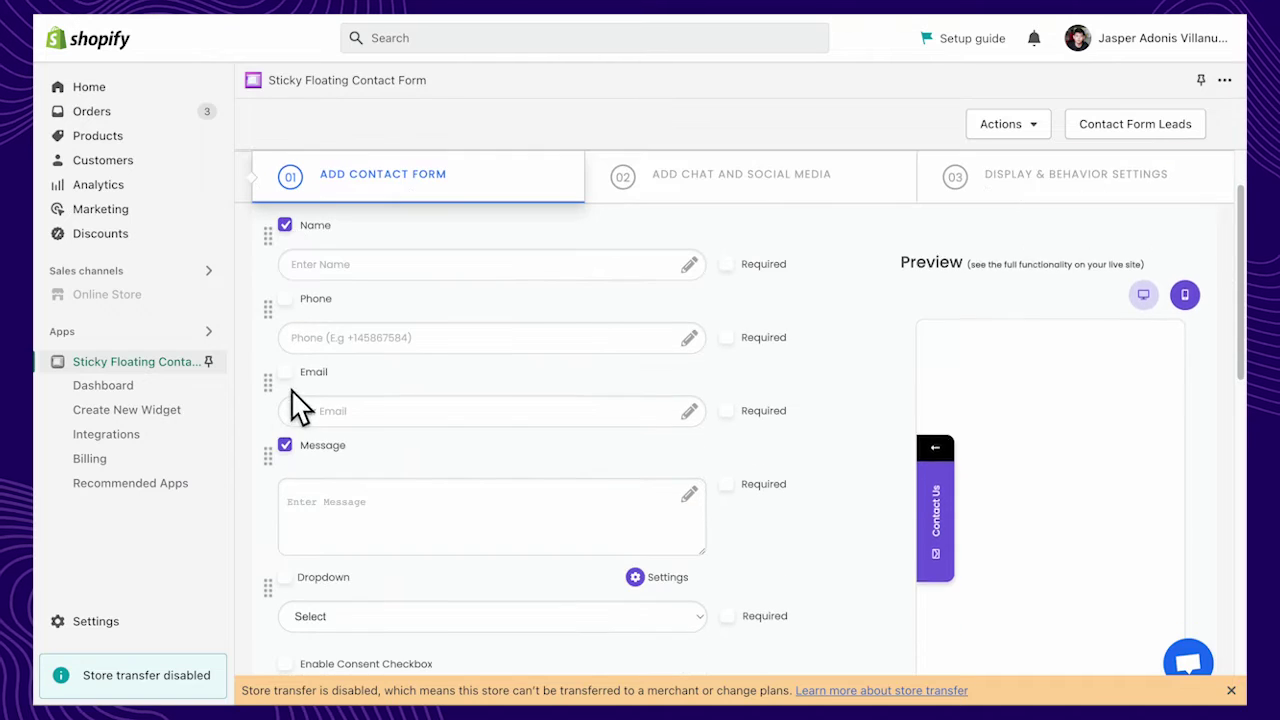
pyautogui.click(289, 301)
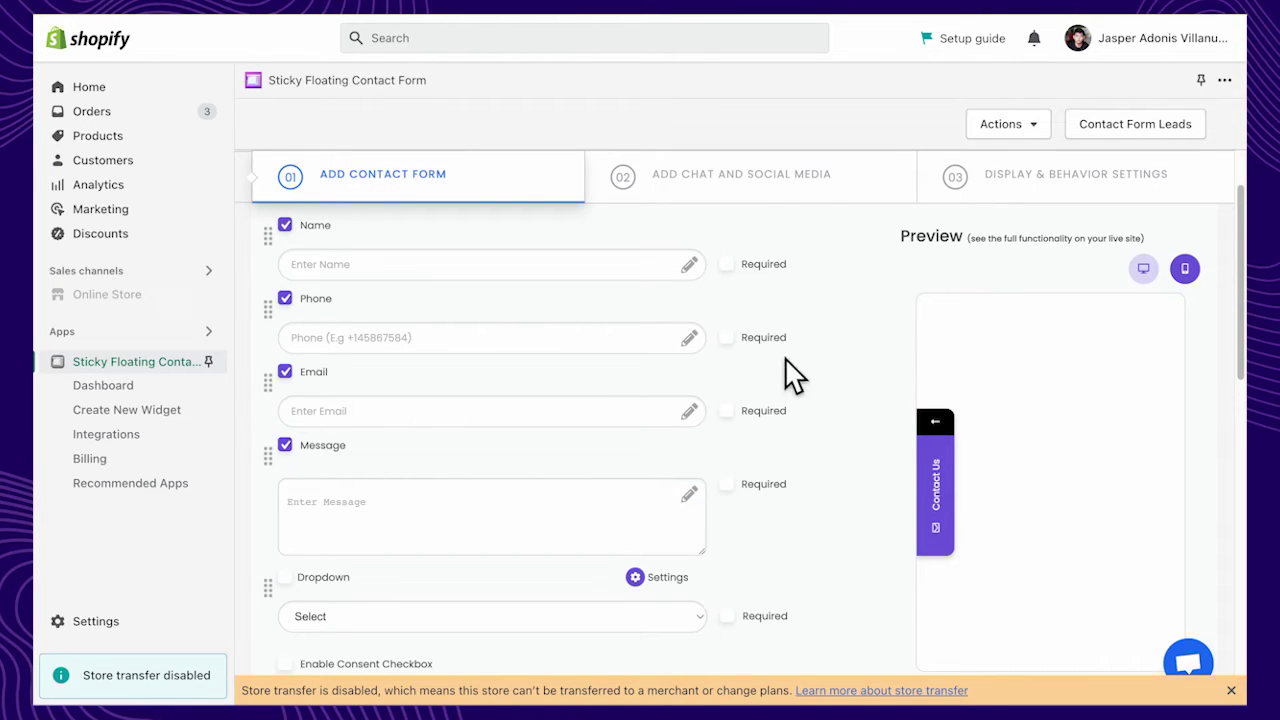
pyautogui.click(730, 267)
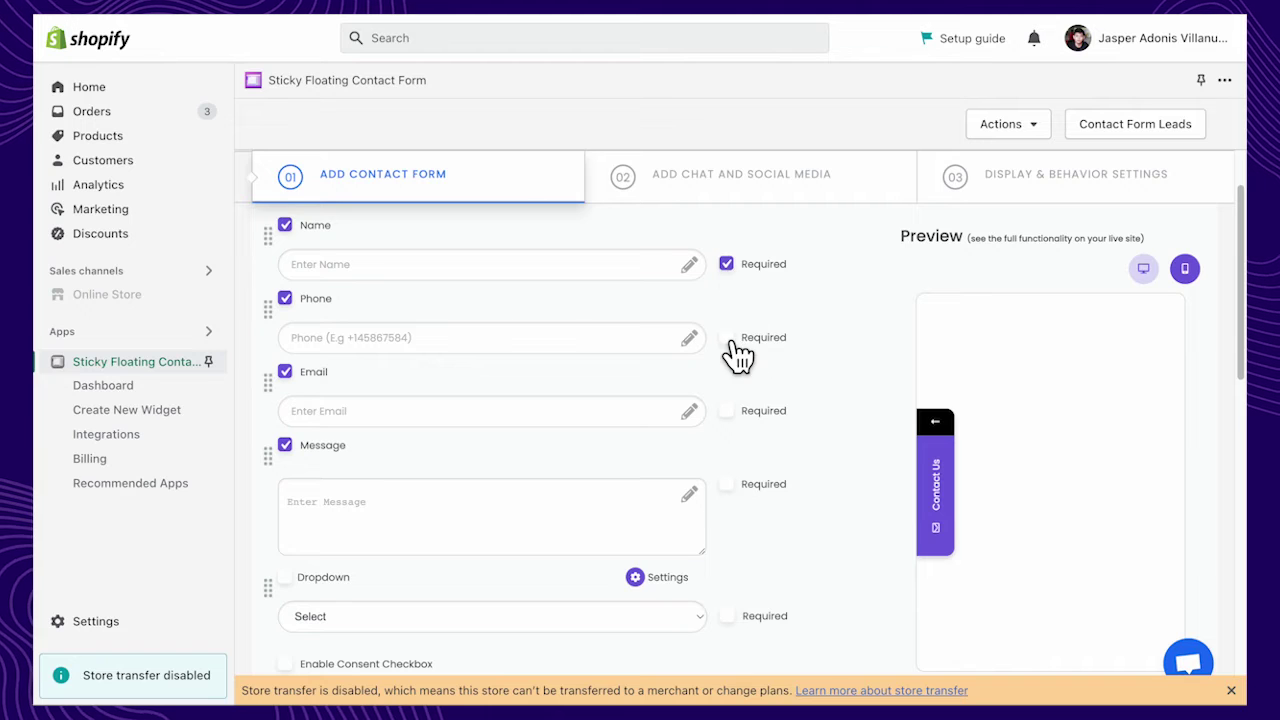
pyautogui.click(728, 339)
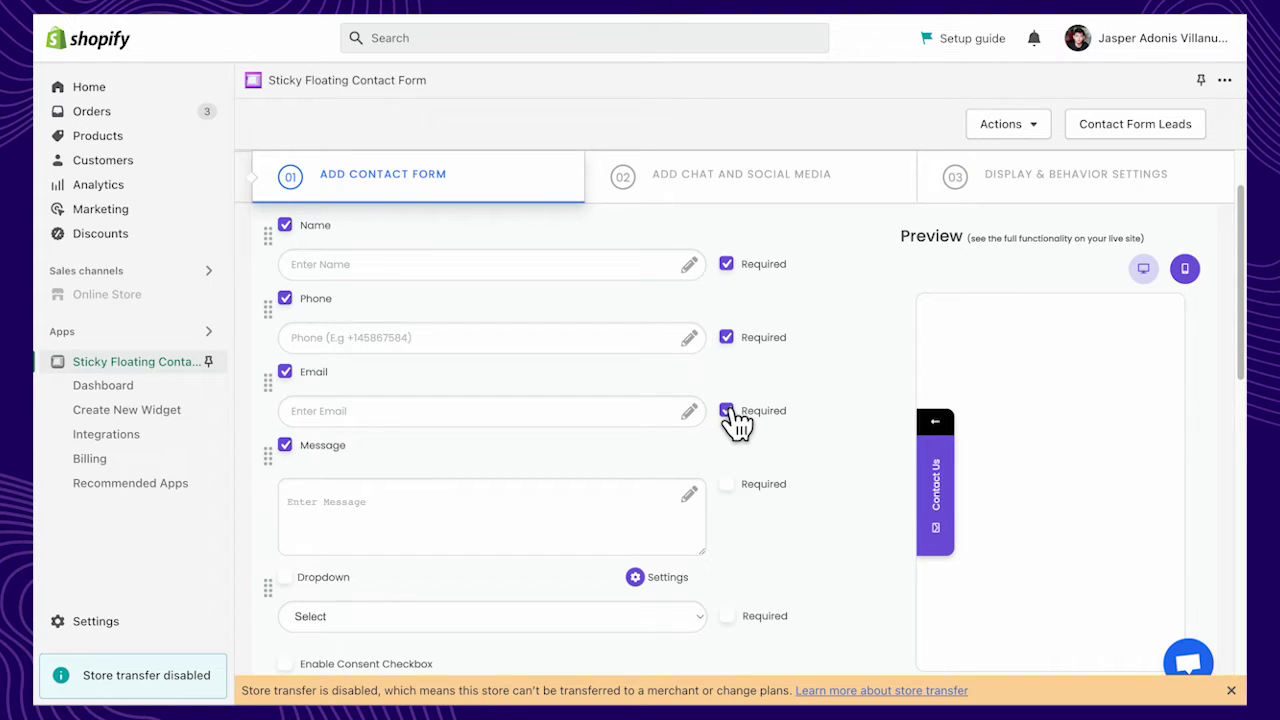
pyautogui.scroll(-2, 846, 480)
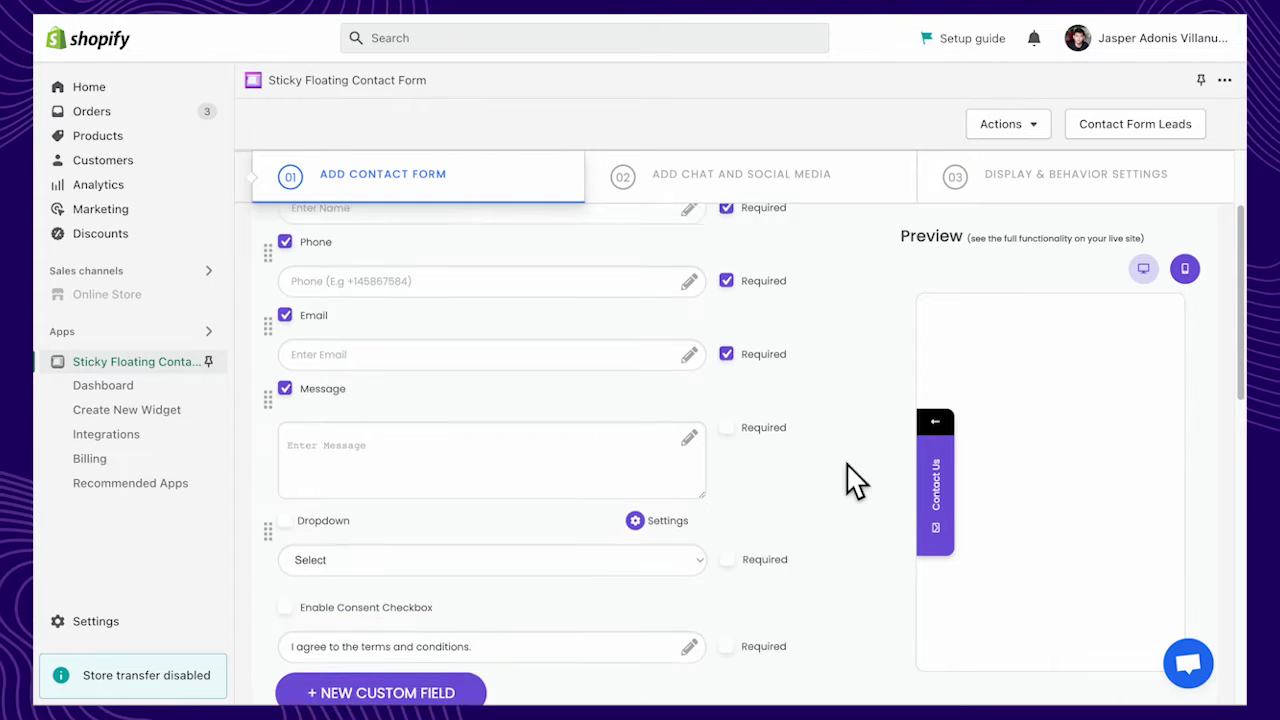
# Add a required custom text field labelled 'Where are you located?'
pyautogui.click(417, 680)
pyautogui.click(635, 407)
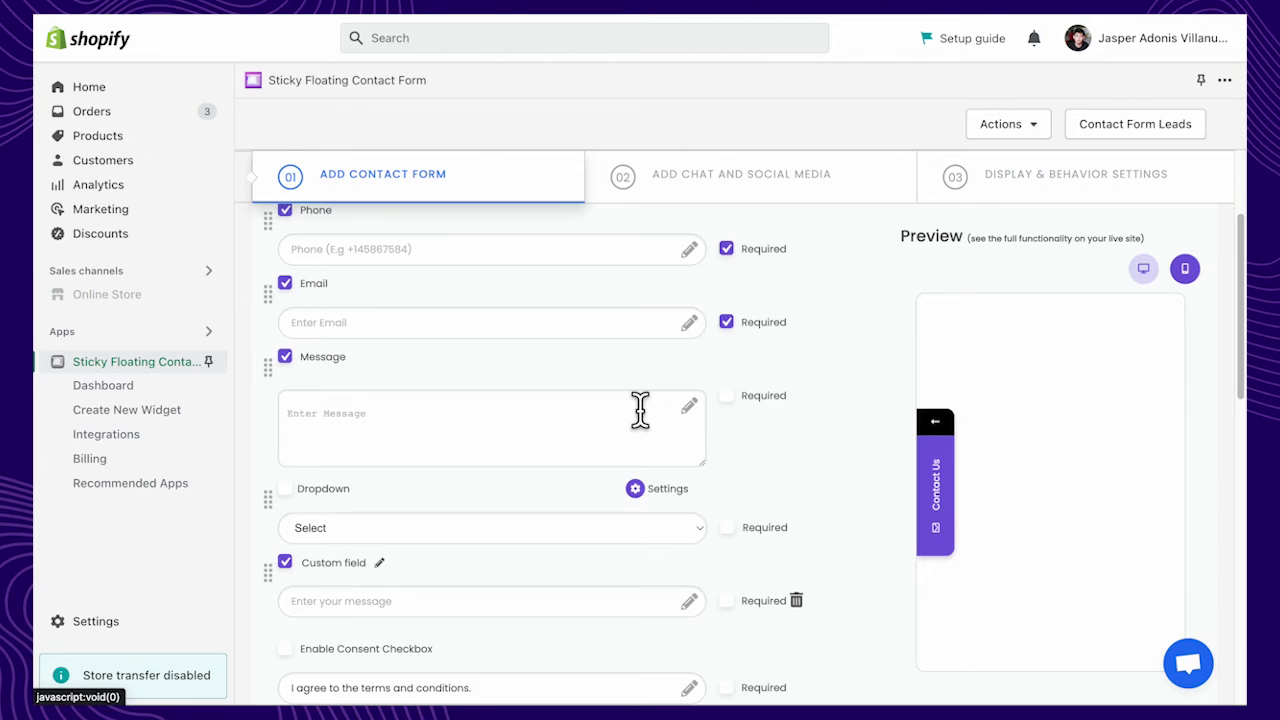
pyautogui.click(381, 564)
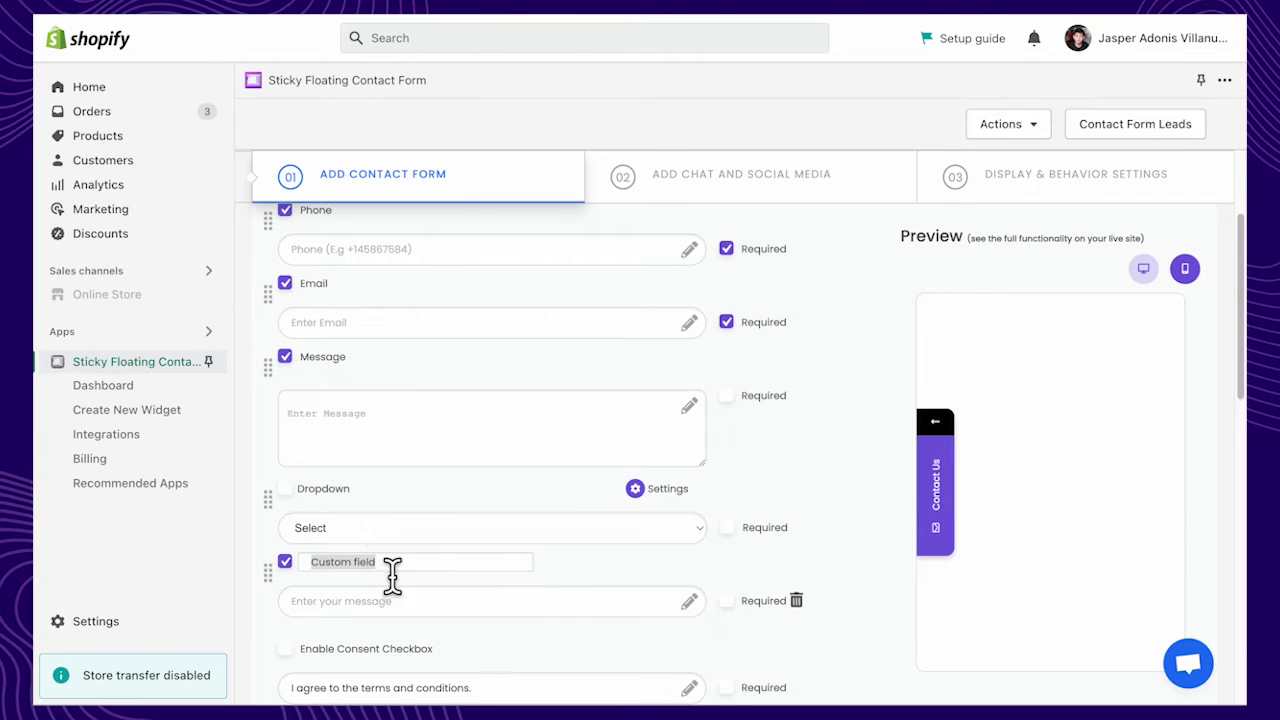
pyautogui.write('Where are you located?')
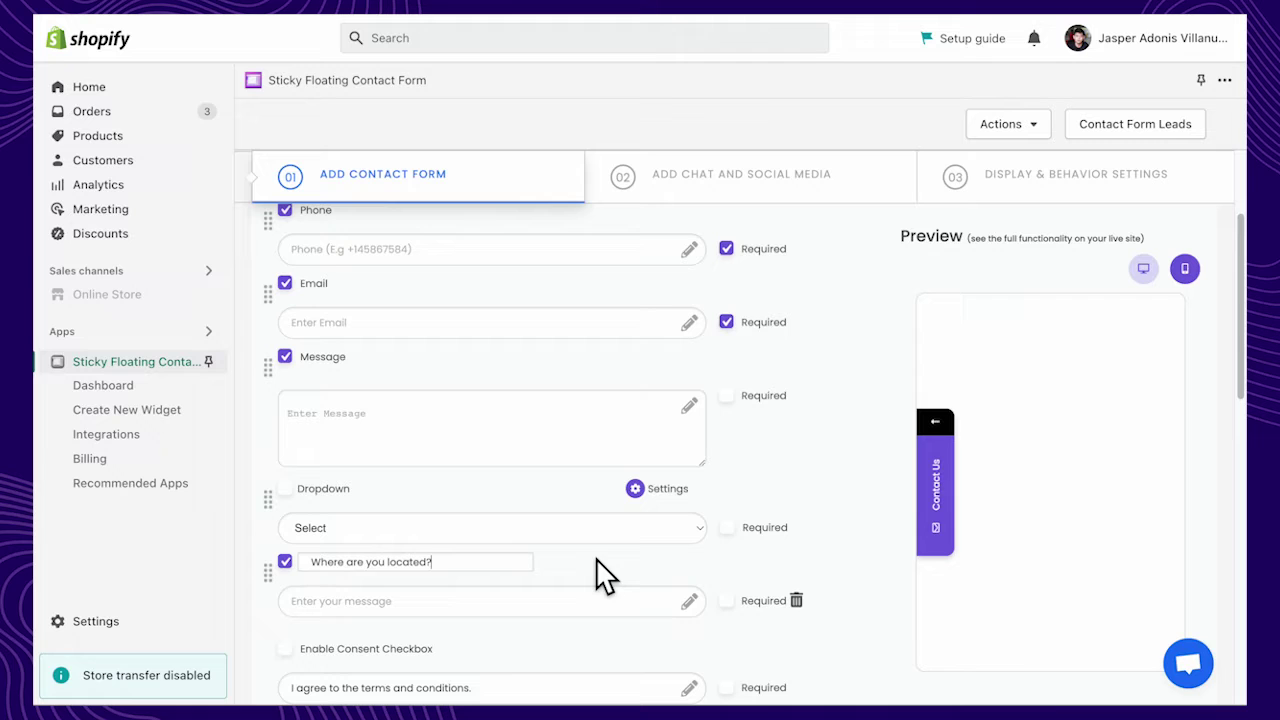
pyautogui.click(727, 601)
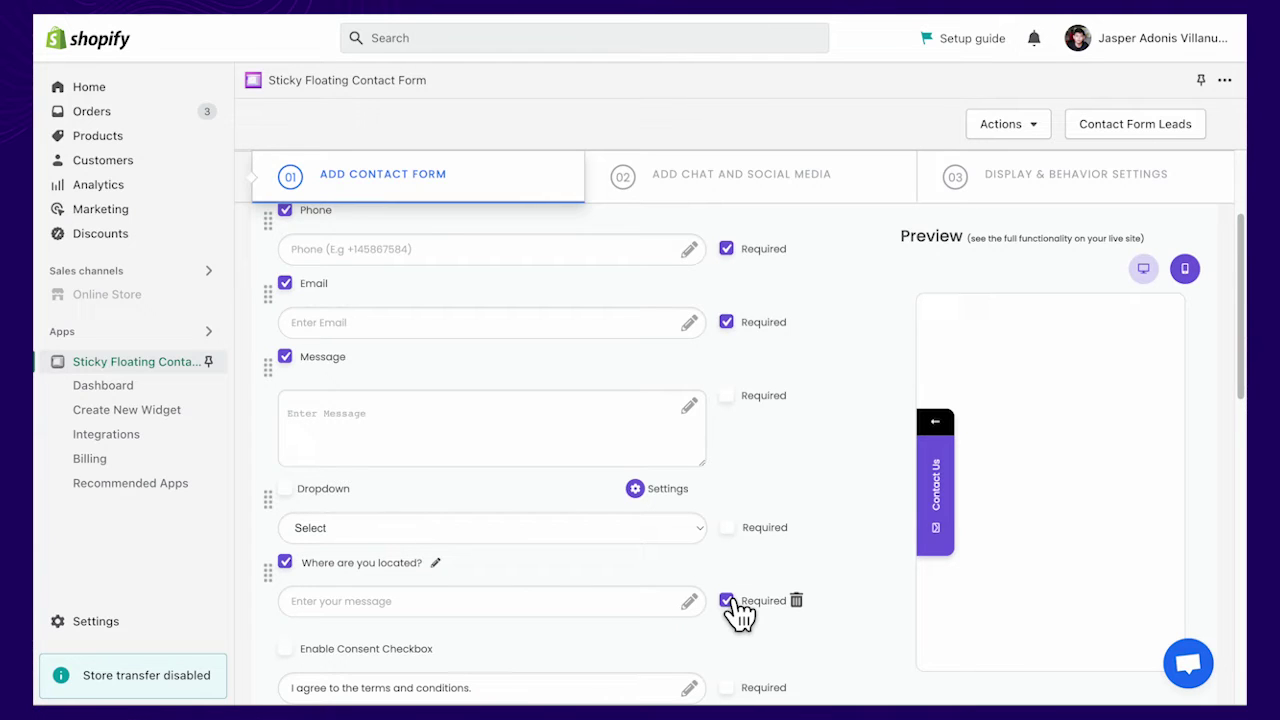
# Add a Website custom field to the form
pyautogui.scroll(-2, 737, 611)
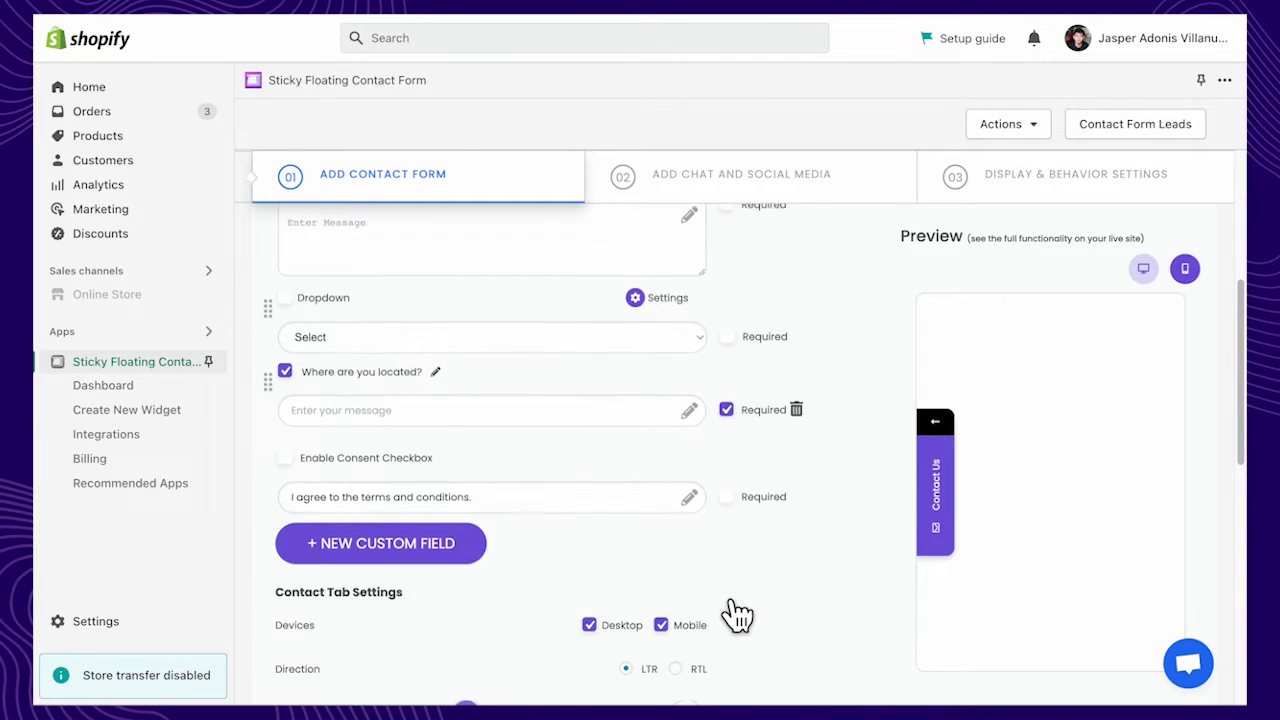
pyautogui.click(366, 552)
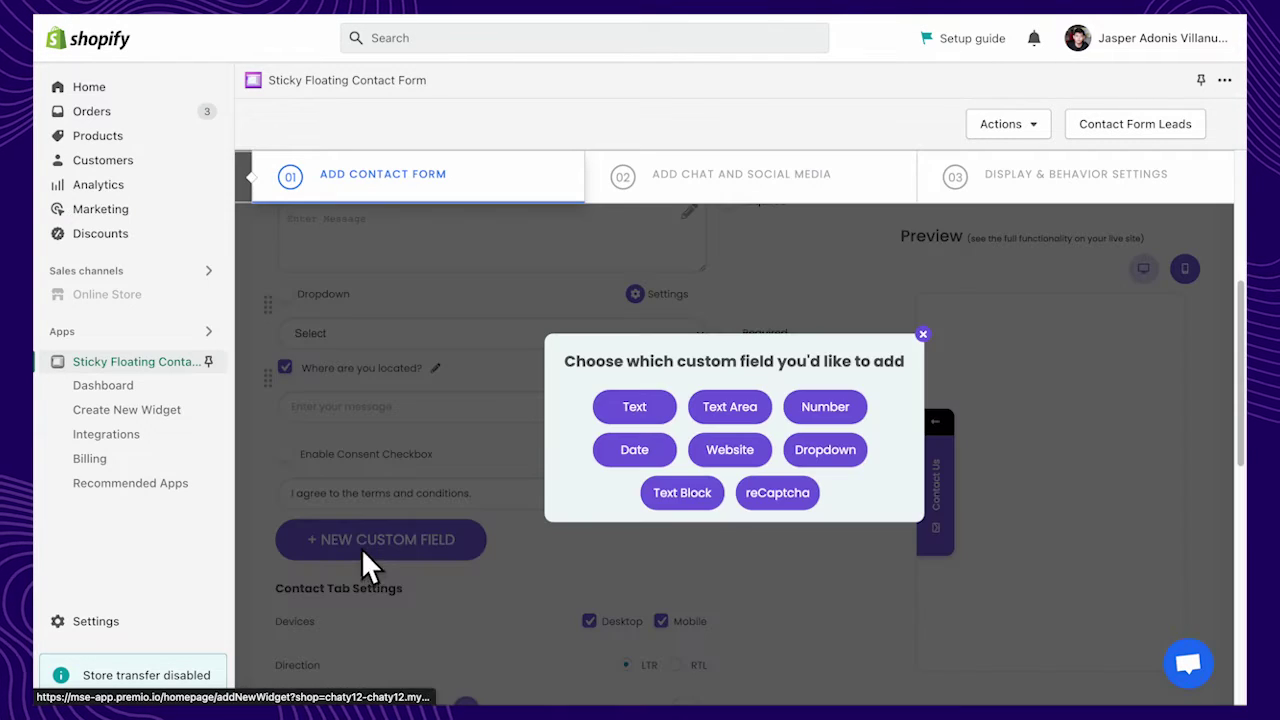
pyautogui.click(722, 455)
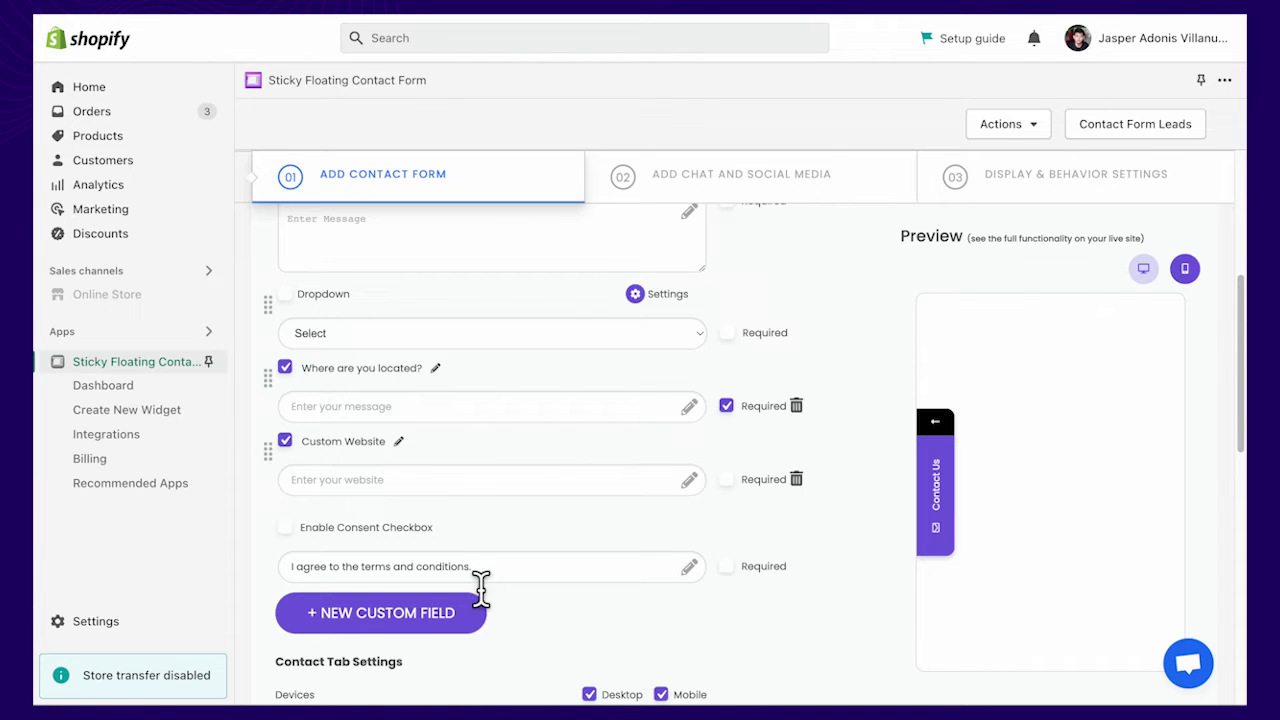
pyautogui.click(424, 615)
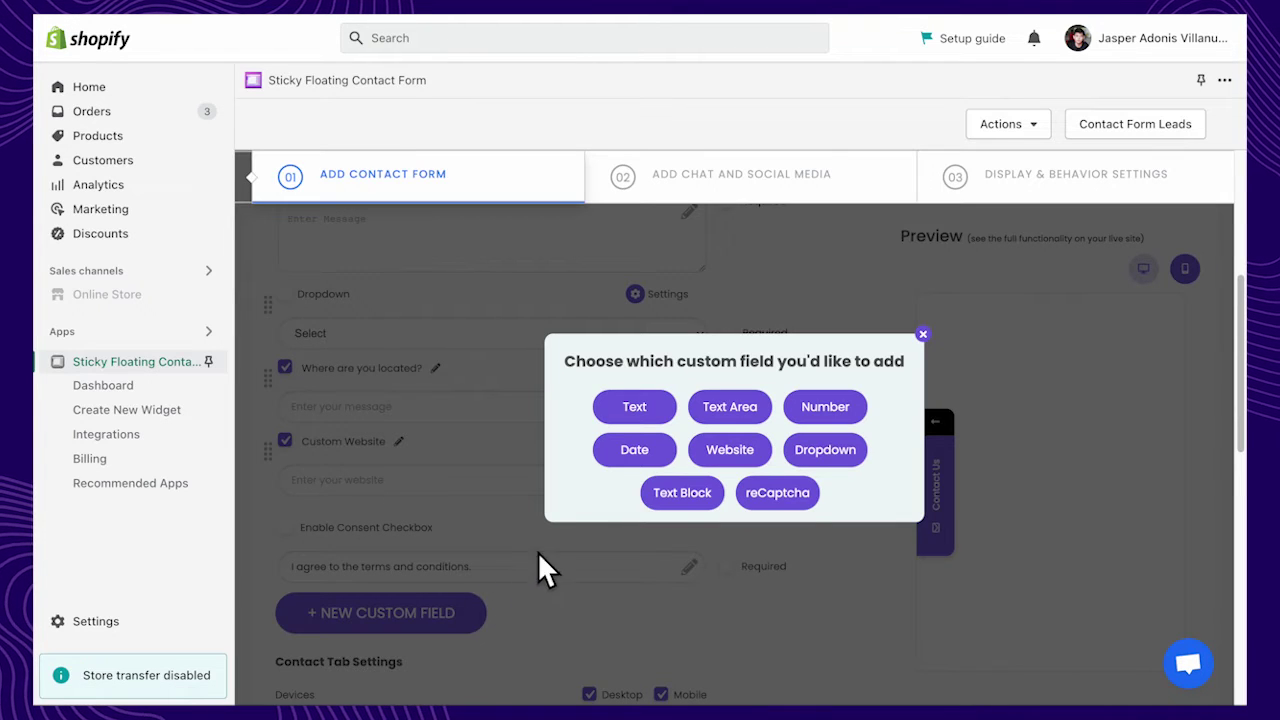
# Add a custom dropdown labelled 'Budget?' and a reCAPTCHA check to the form
pyautogui.click(843, 455)
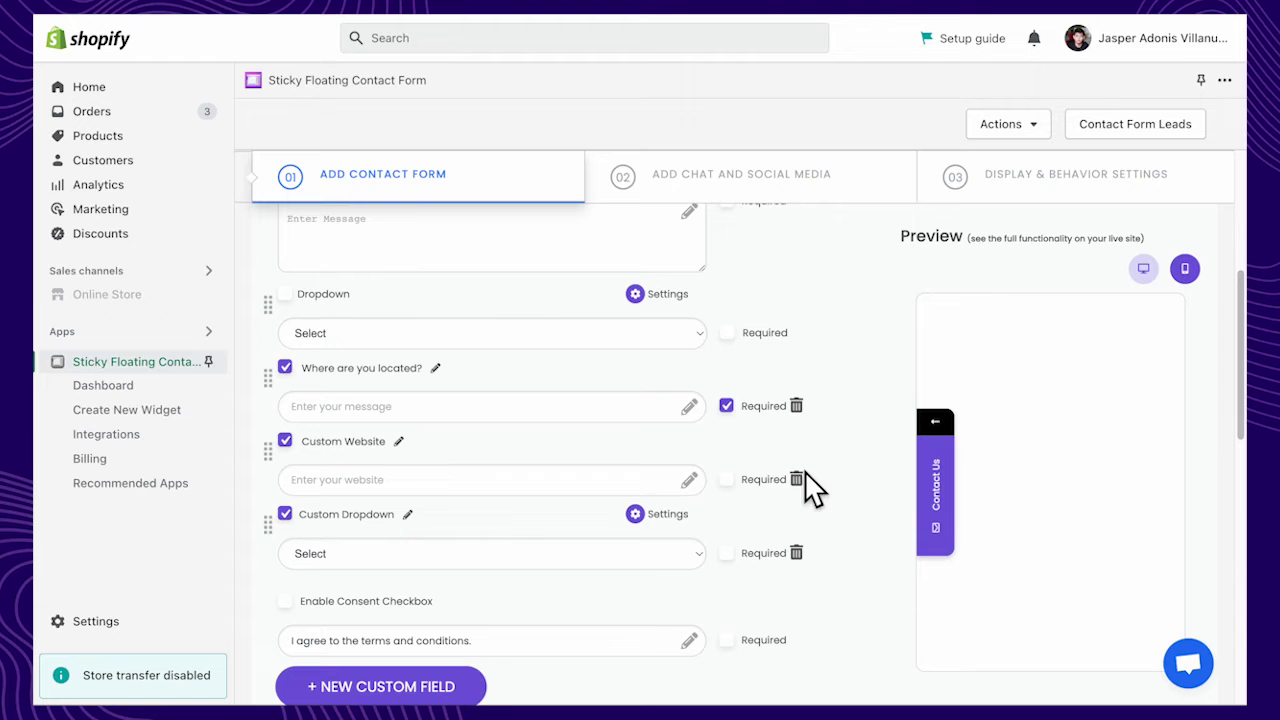
pyautogui.click(408, 514)
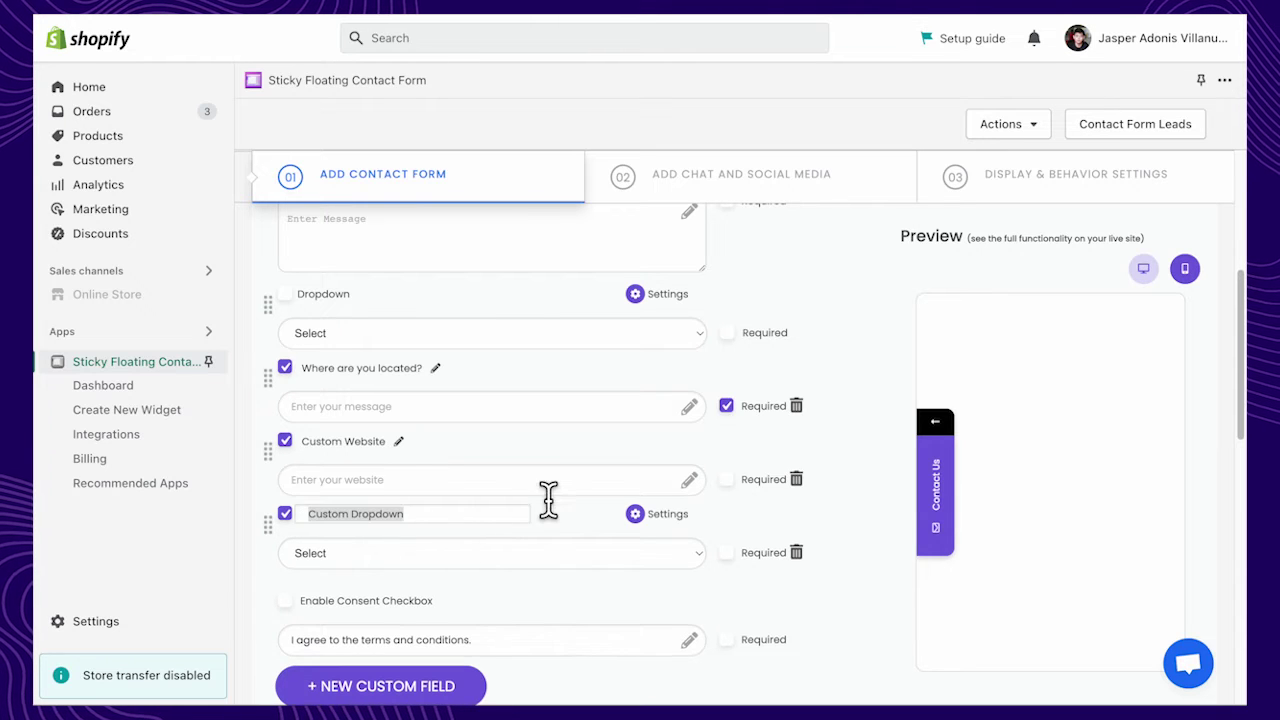
pyautogui.write('B')
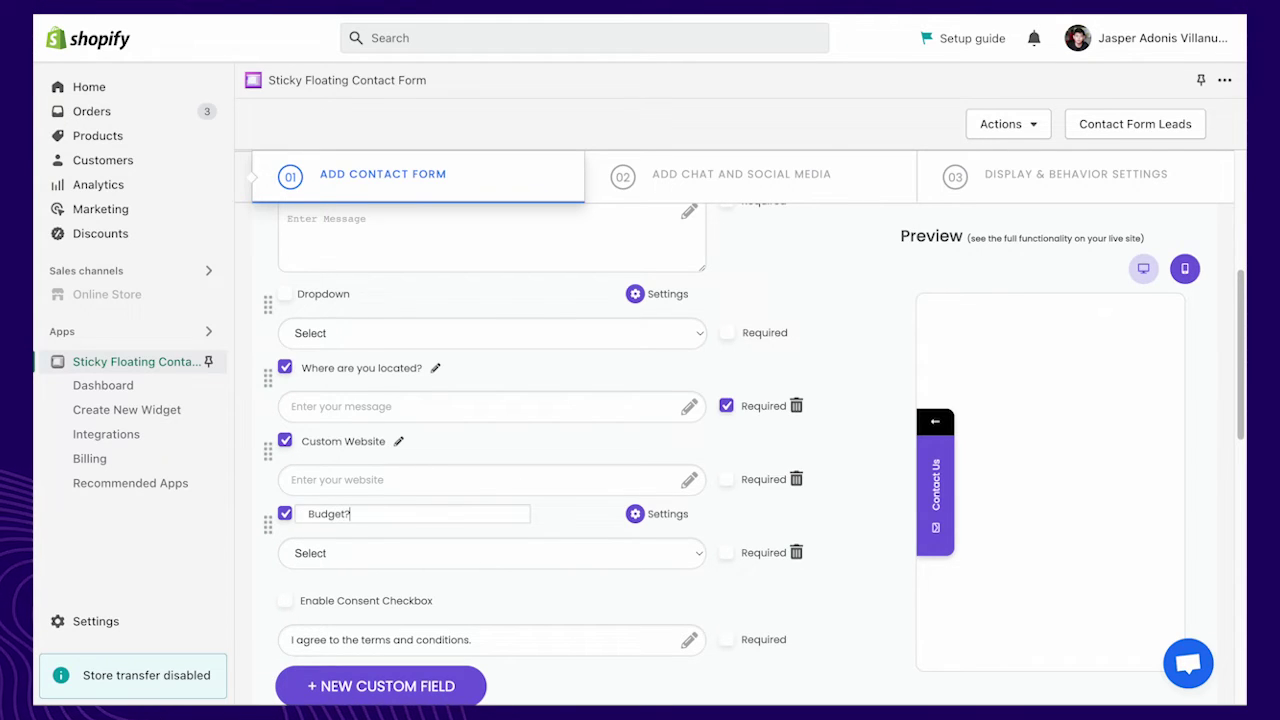
pyautogui.click(428, 688)
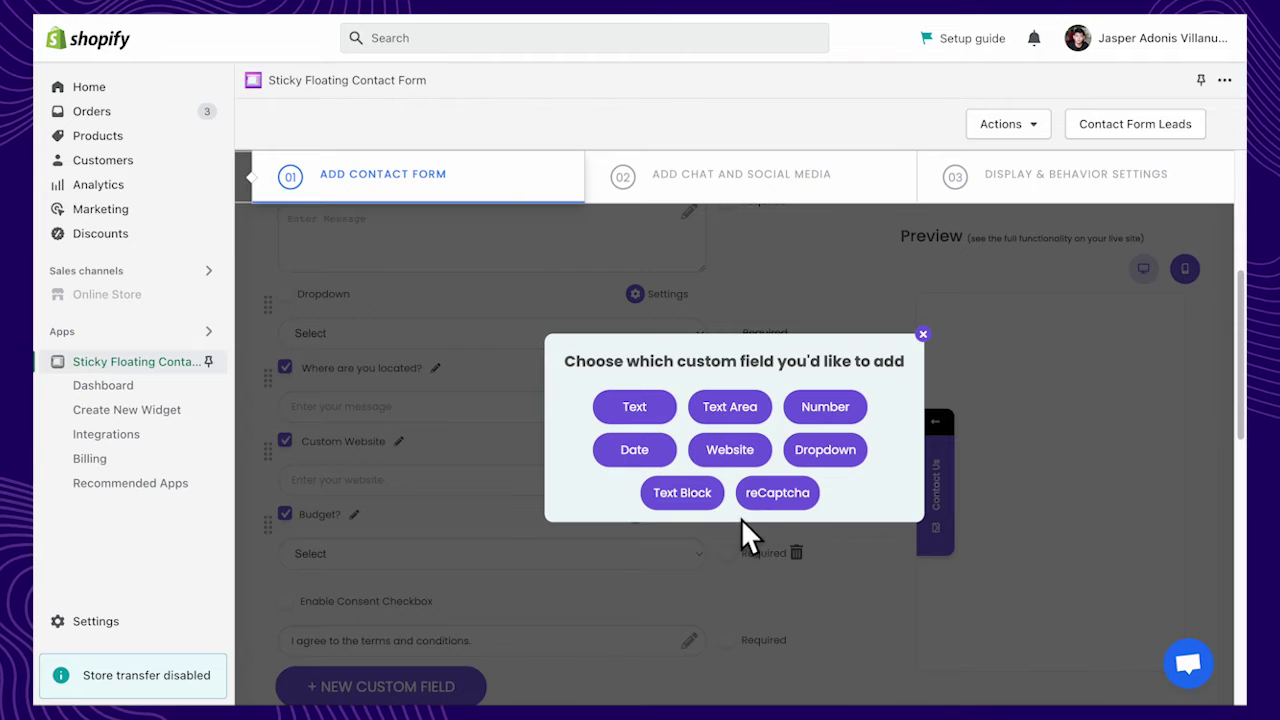
pyautogui.click(770, 494)
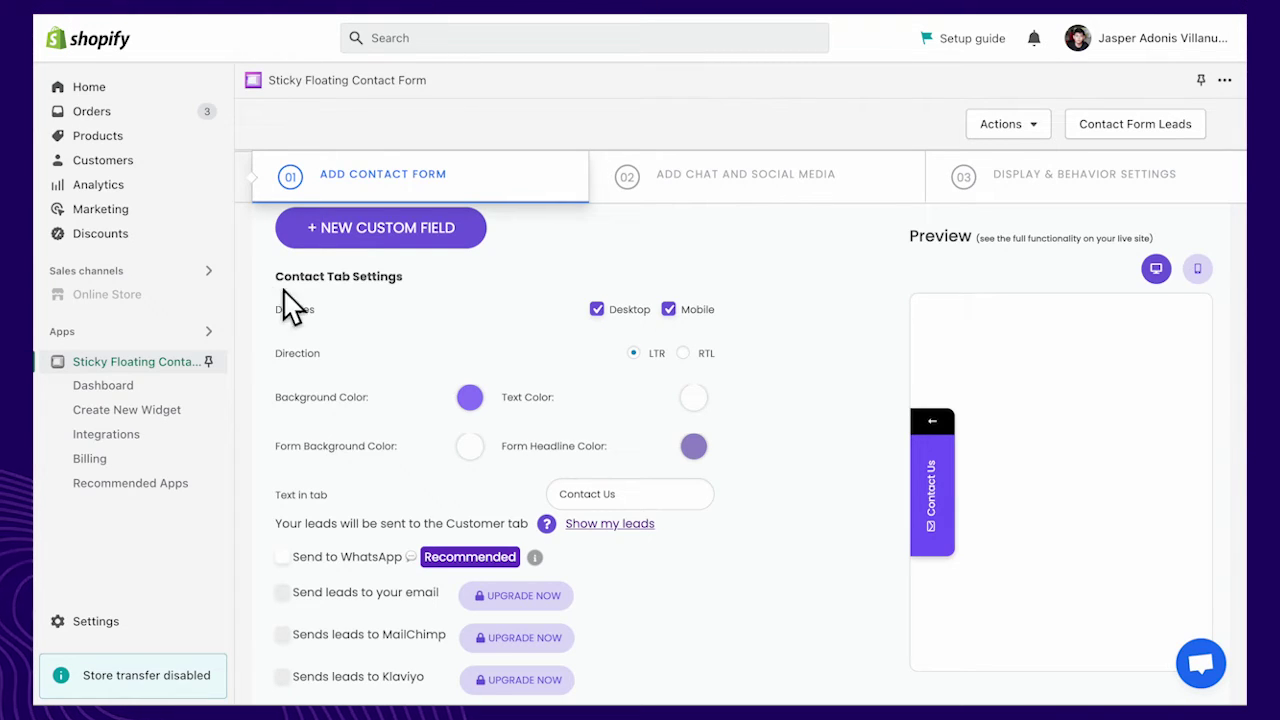
# Change the tab background colour and the form headline colour
pyautogui.click(470, 399)
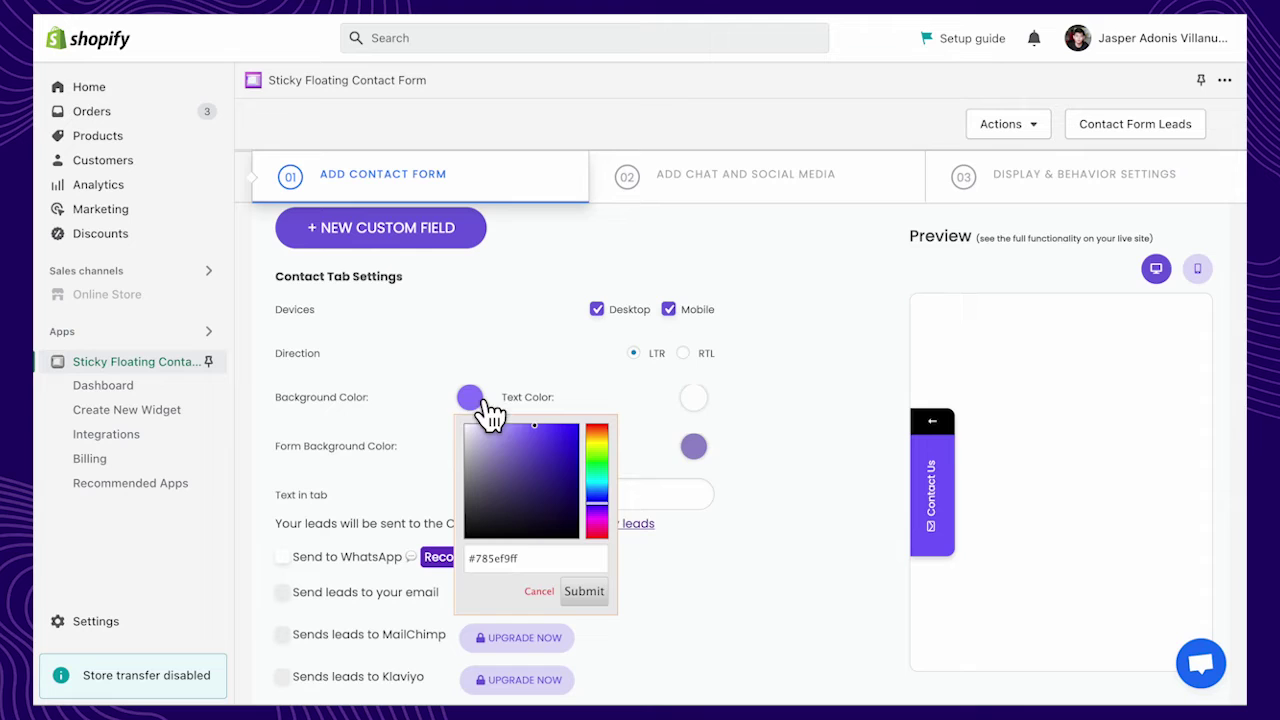
pyautogui.click(697, 455)
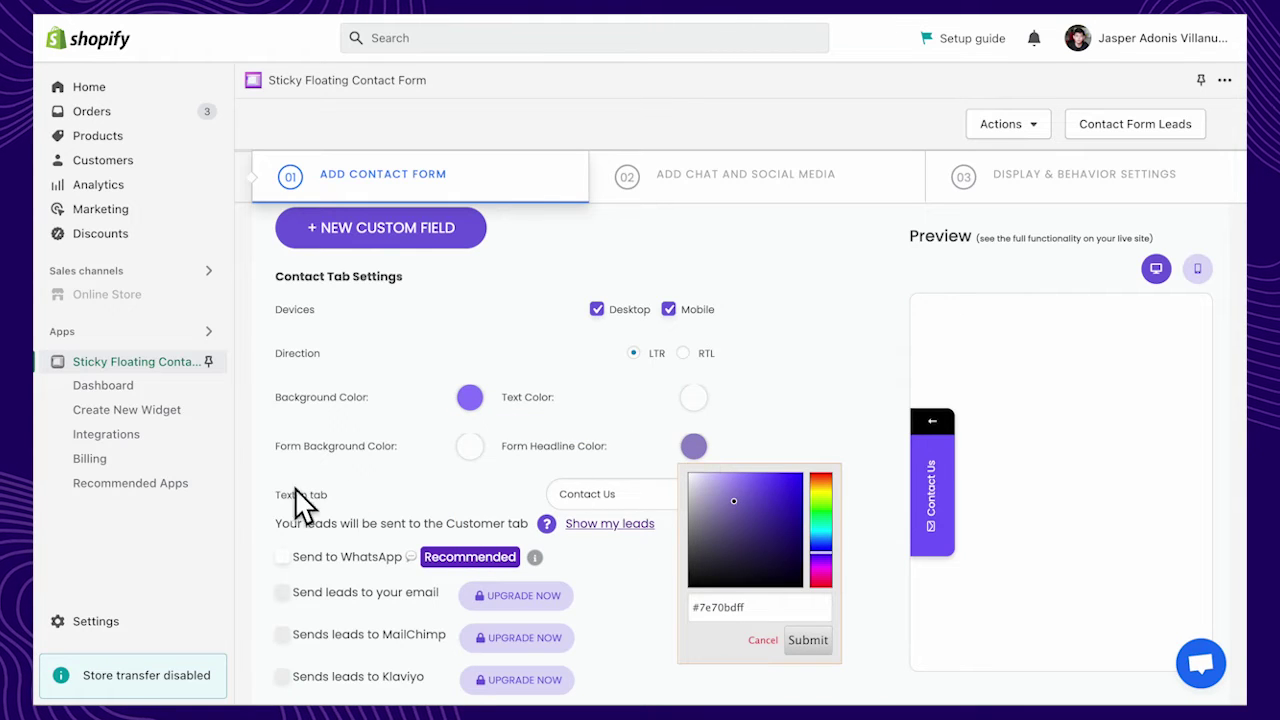
pyautogui.click(266, 538)
# Send form leads to WhatsApp as well and save the contact form settings
pyautogui.scroll(-3, 266, 537)
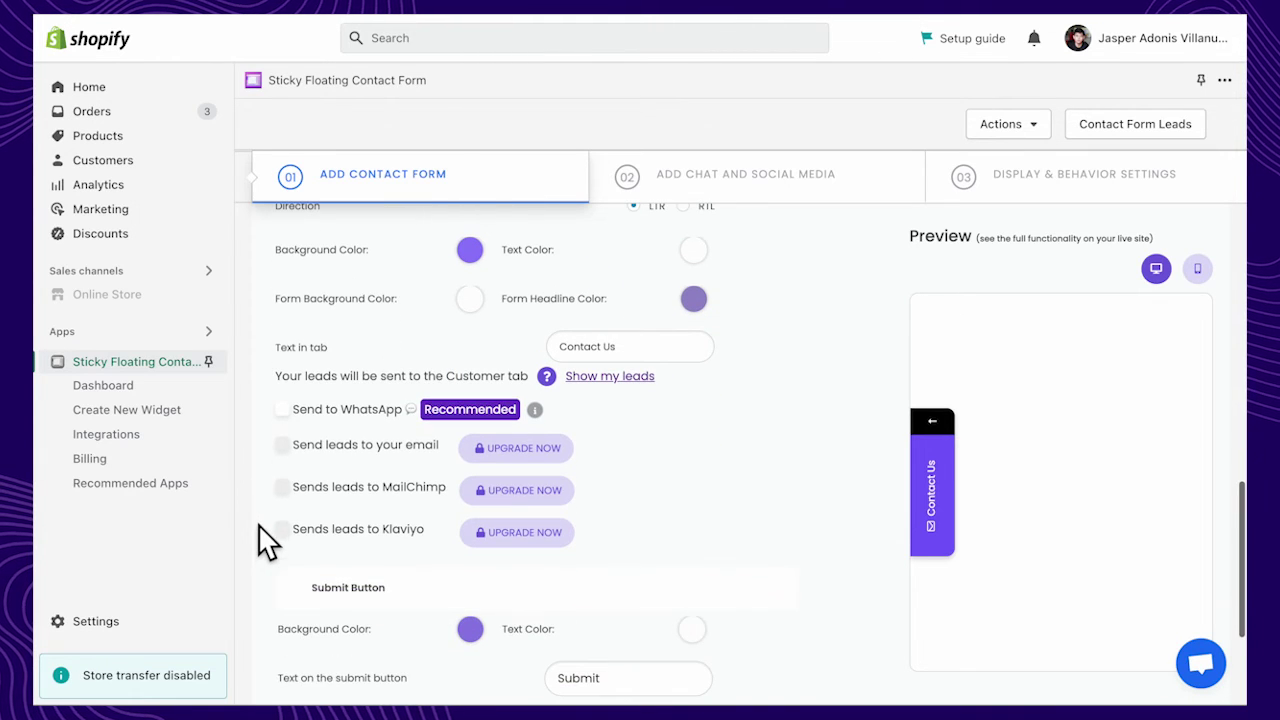
pyautogui.click(286, 409)
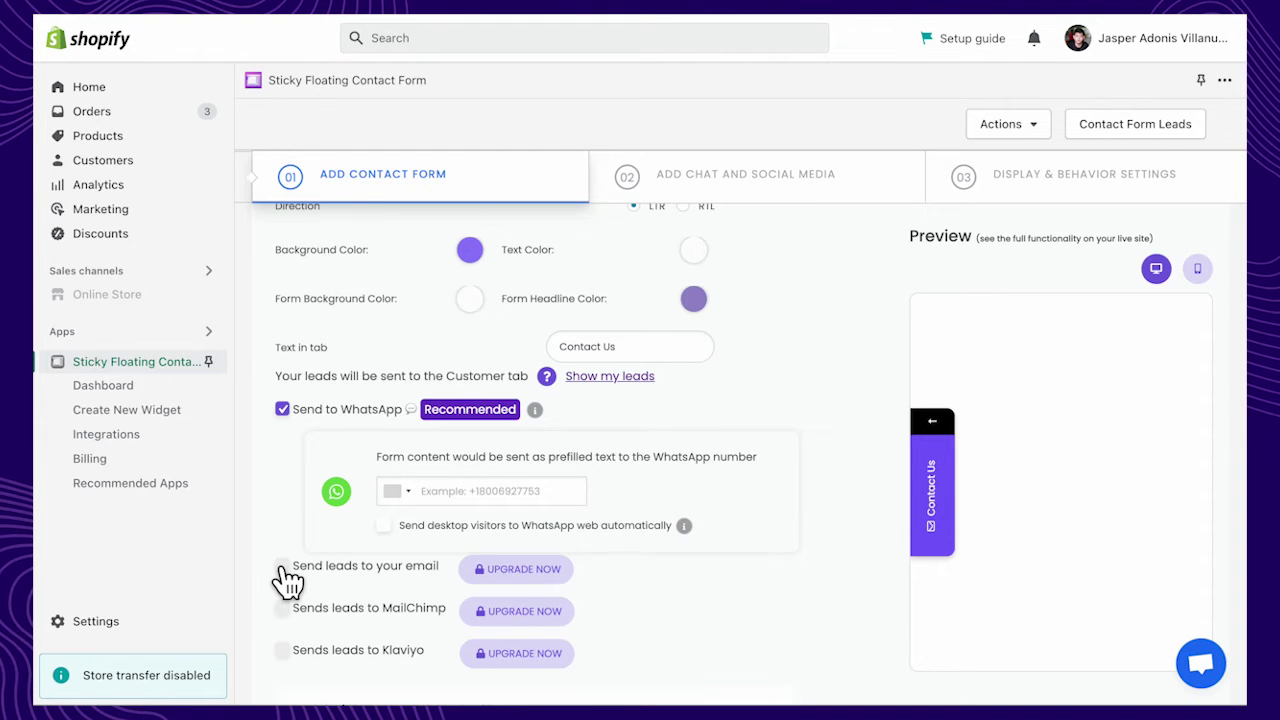
pyautogui.scroll(-4, 287, 580)
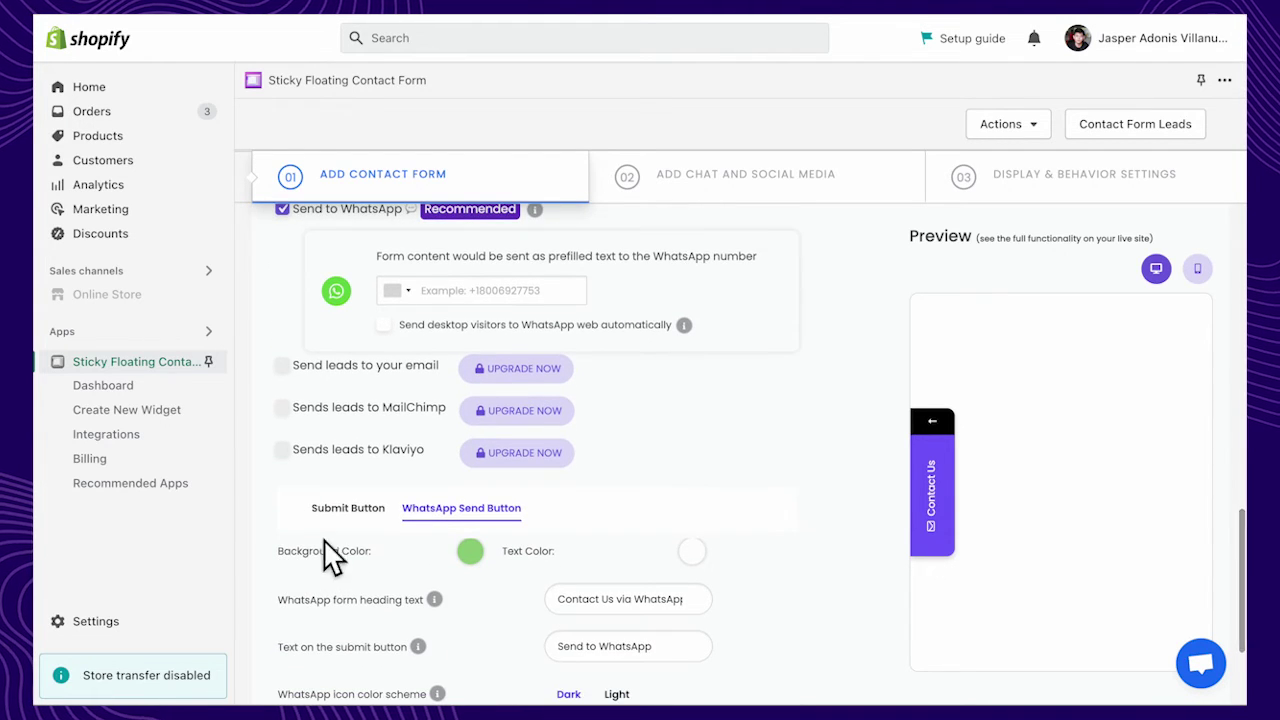
pyautogui.click(340, 512)
pyautogui.scroll(-1, 340, 512)
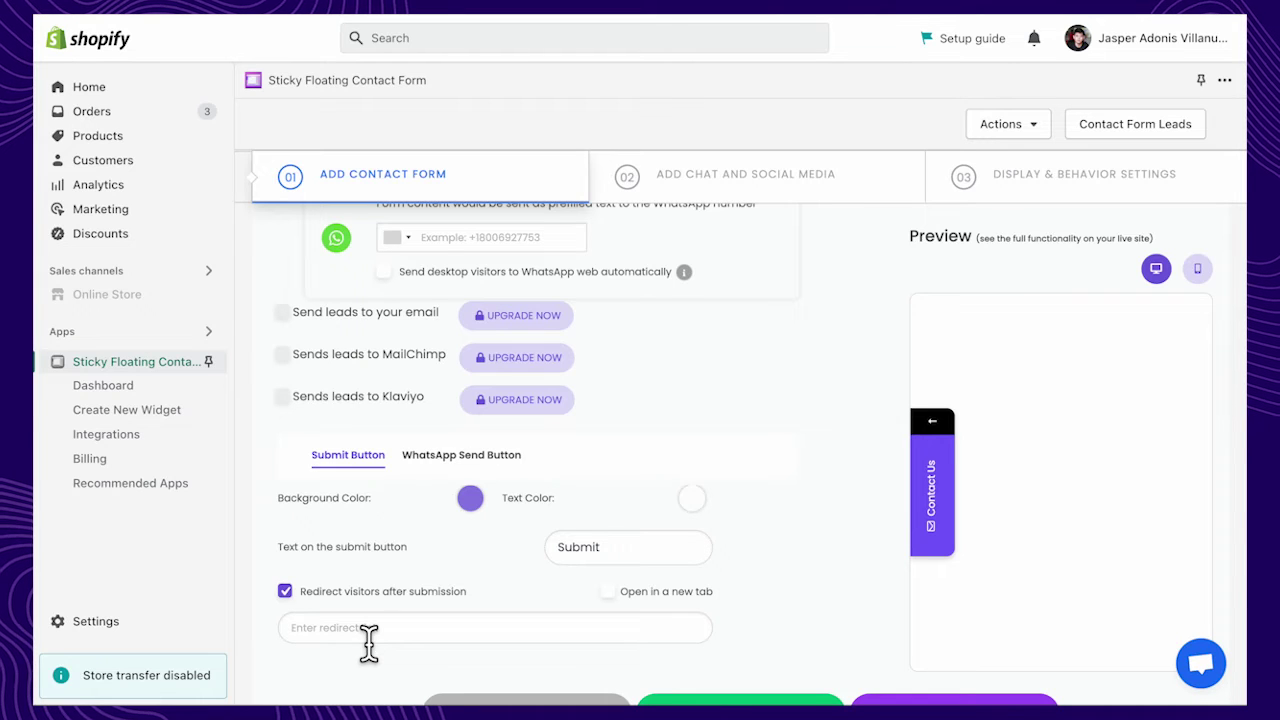
pyautogui.scroll(-2, 369, 641)
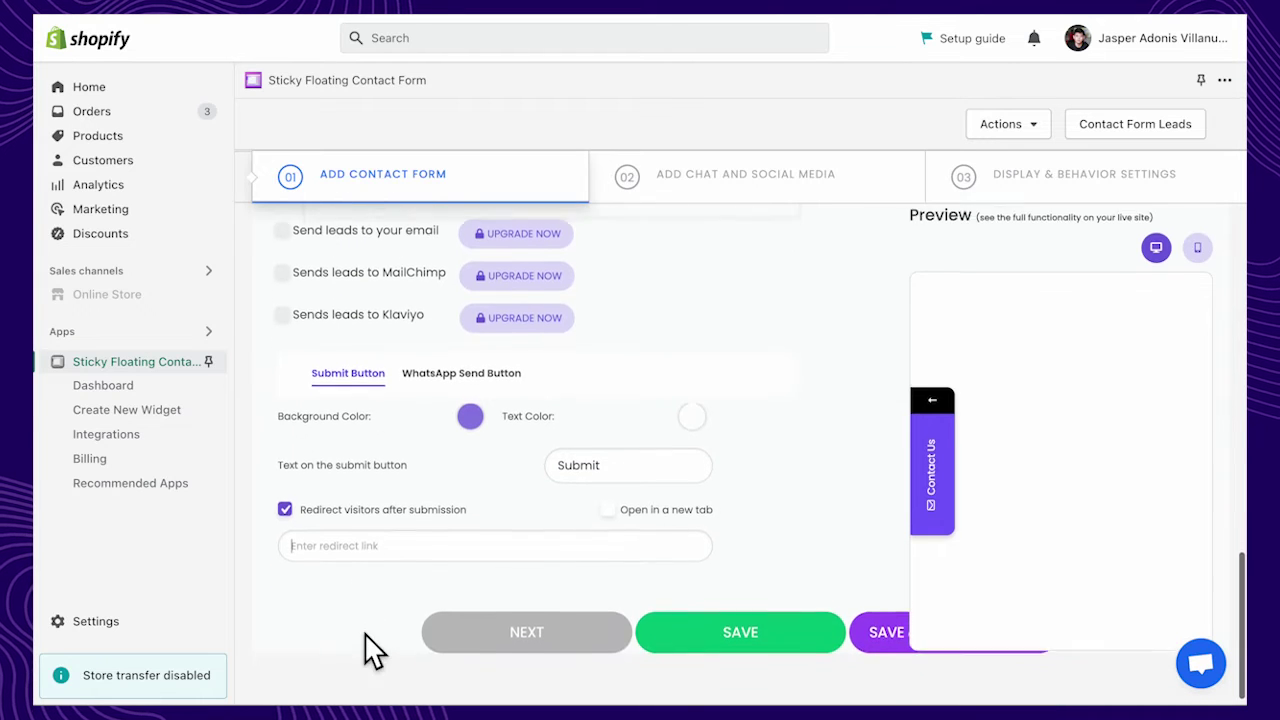
pyautogui.click(706, 626)
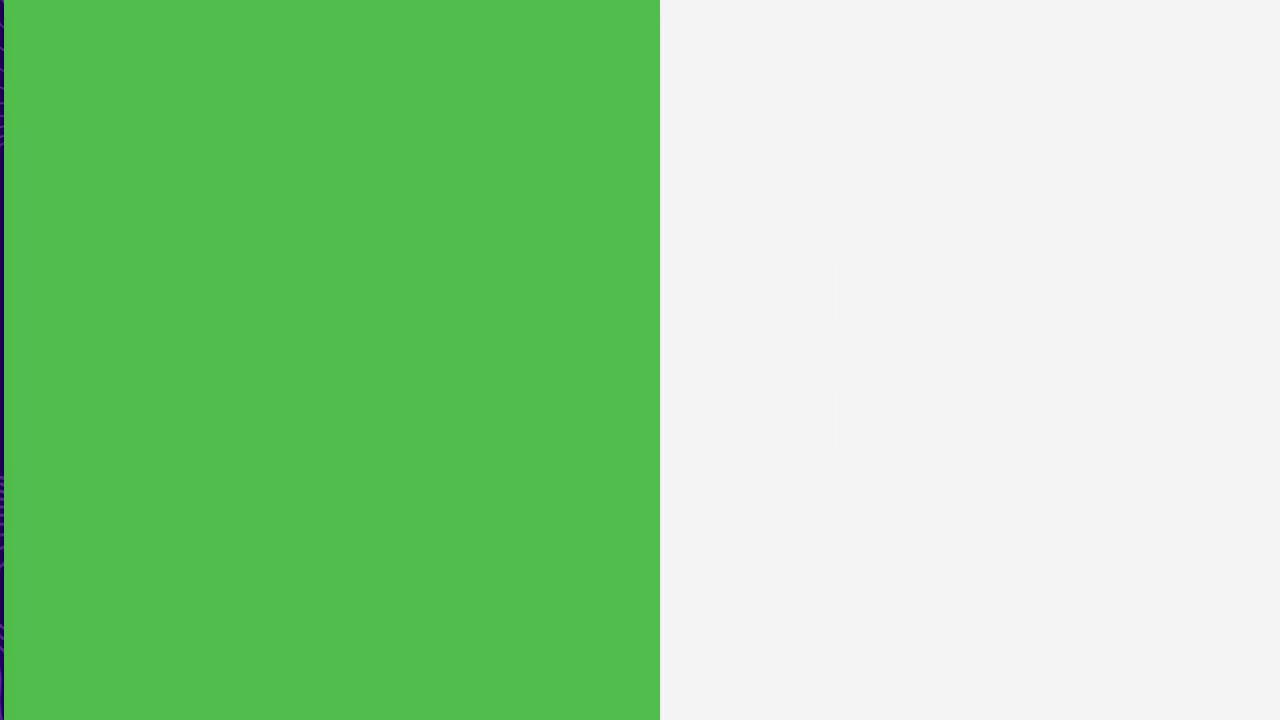
# Enable Messenger, Telegram, WhatsApp and a custom chat channel
pyautogui.click(620, 235)
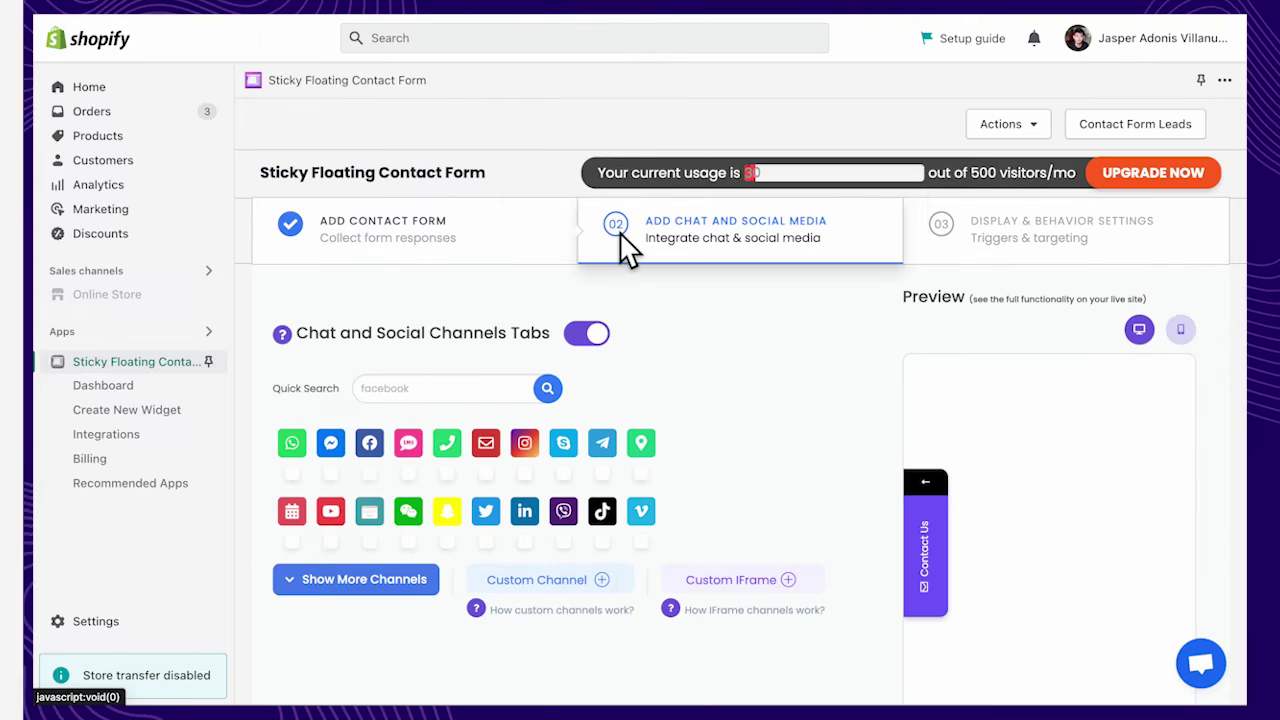
pyautogui.click(332, 474)
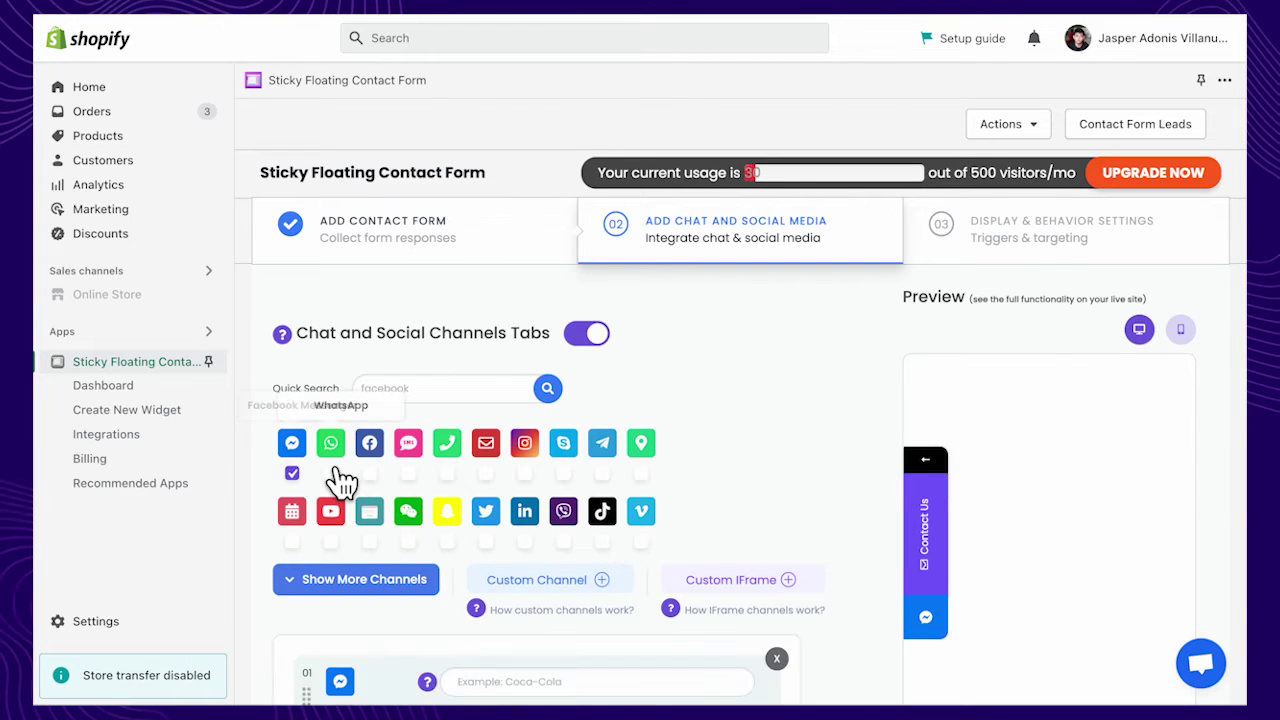
pyautogui.click(603, 474)
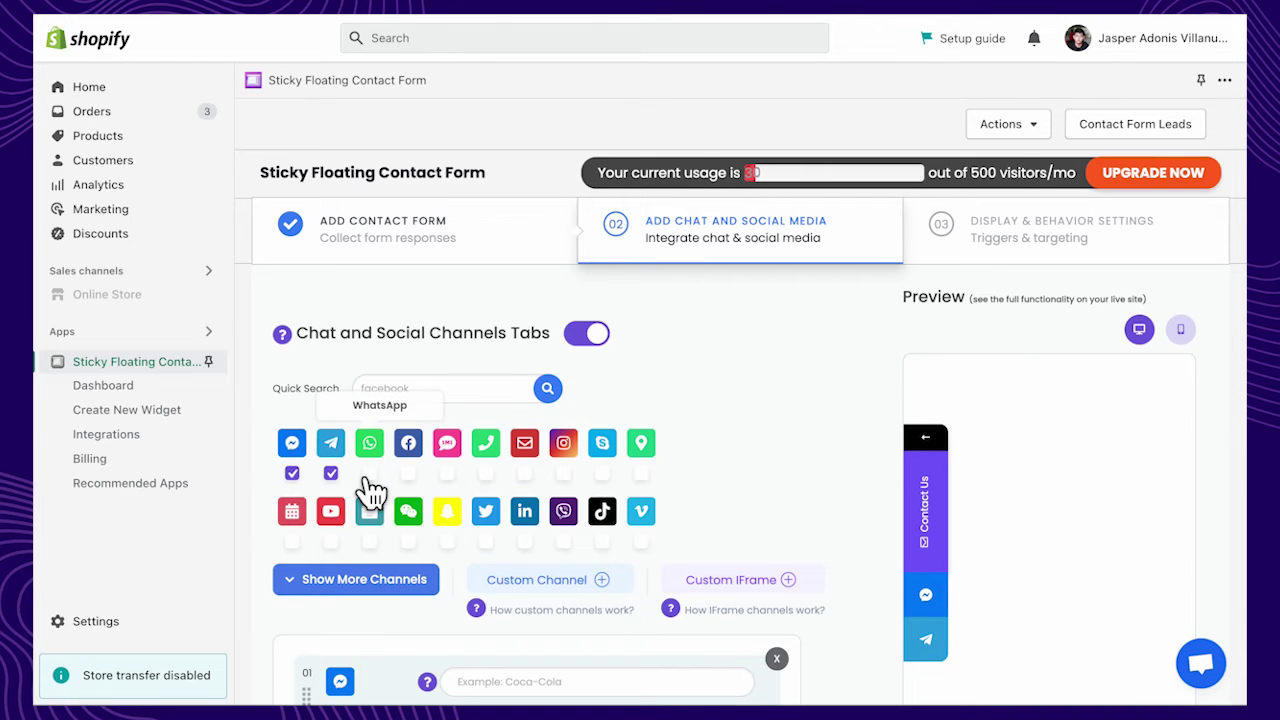
pyautogui.click(369, 474)
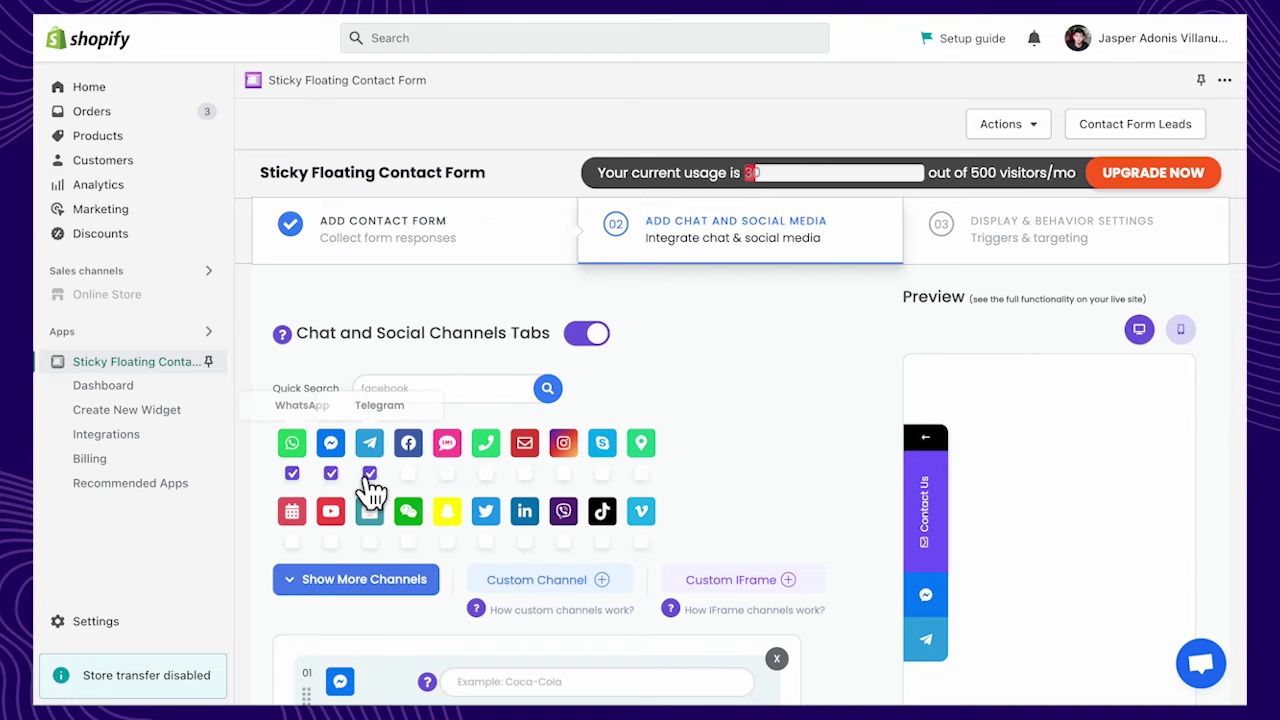
pyautogui.click(518, 584)
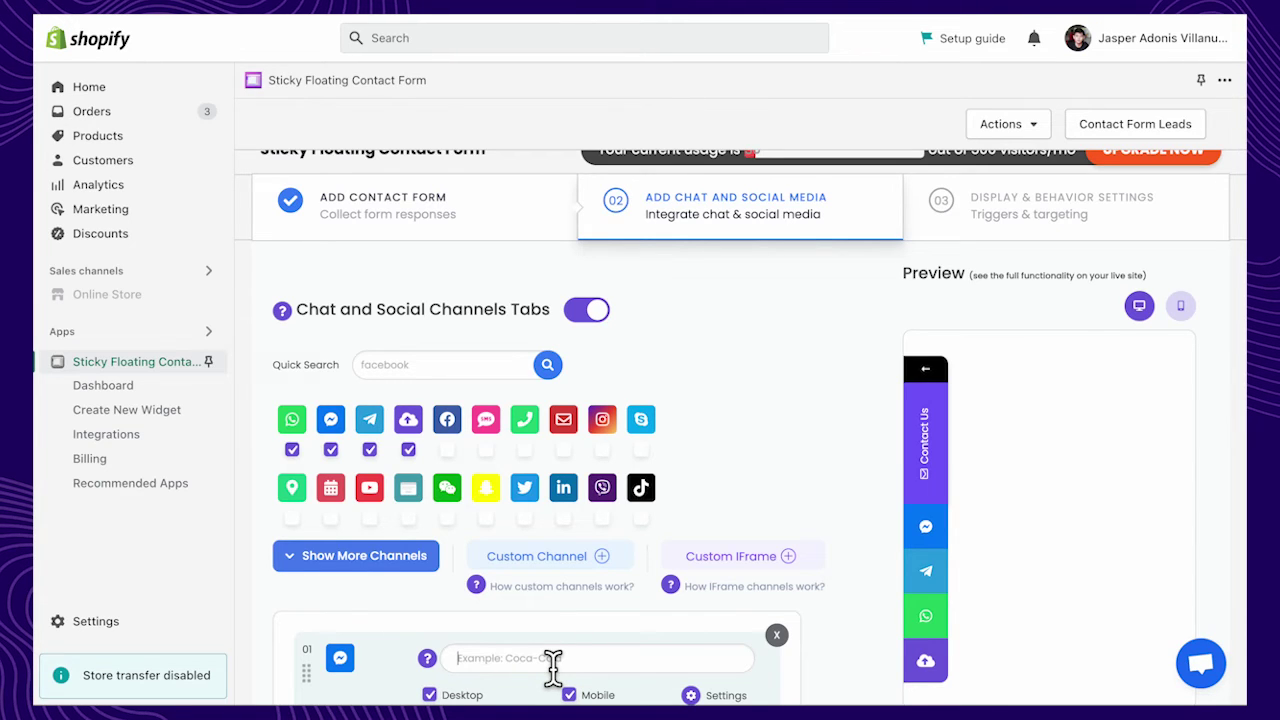
# Add Facebook, SMS and Phone from the expanded channels list
pyautogui.click(391, 562)
pyautogui.scroll(-2, 395, 575)
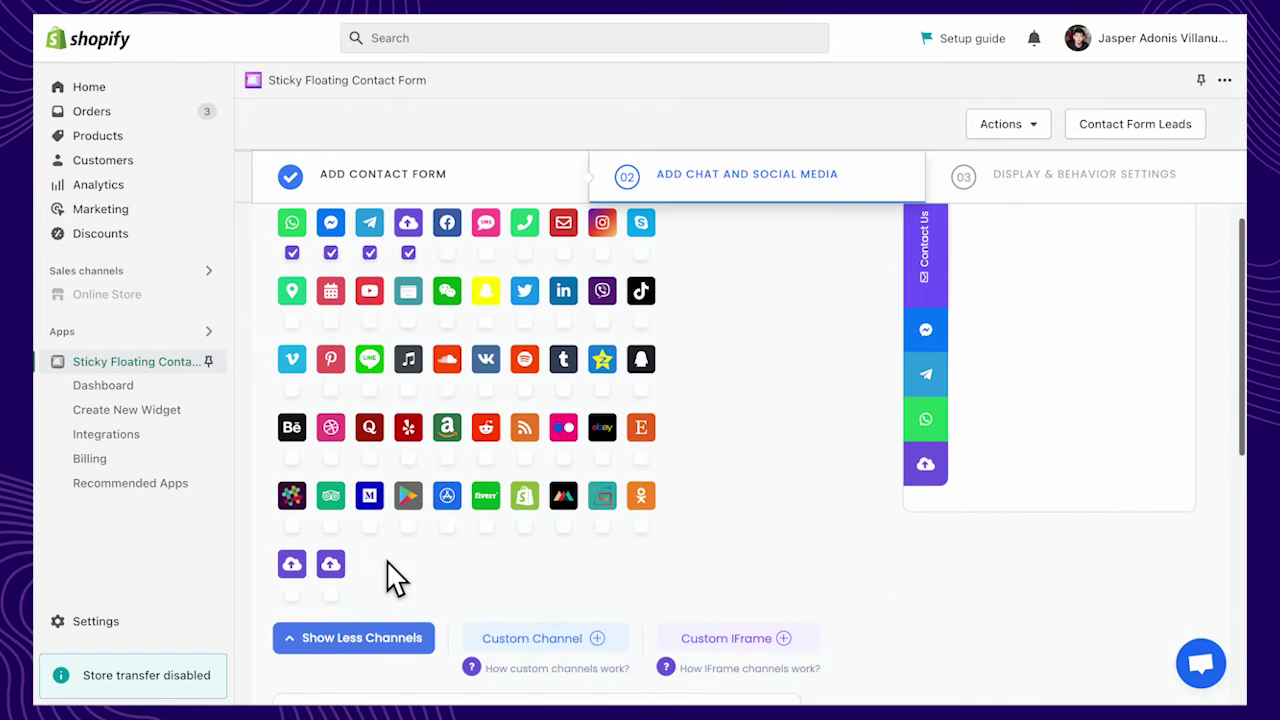
pyautogui.click(447, 253)
pyautogui.click(486, 253)
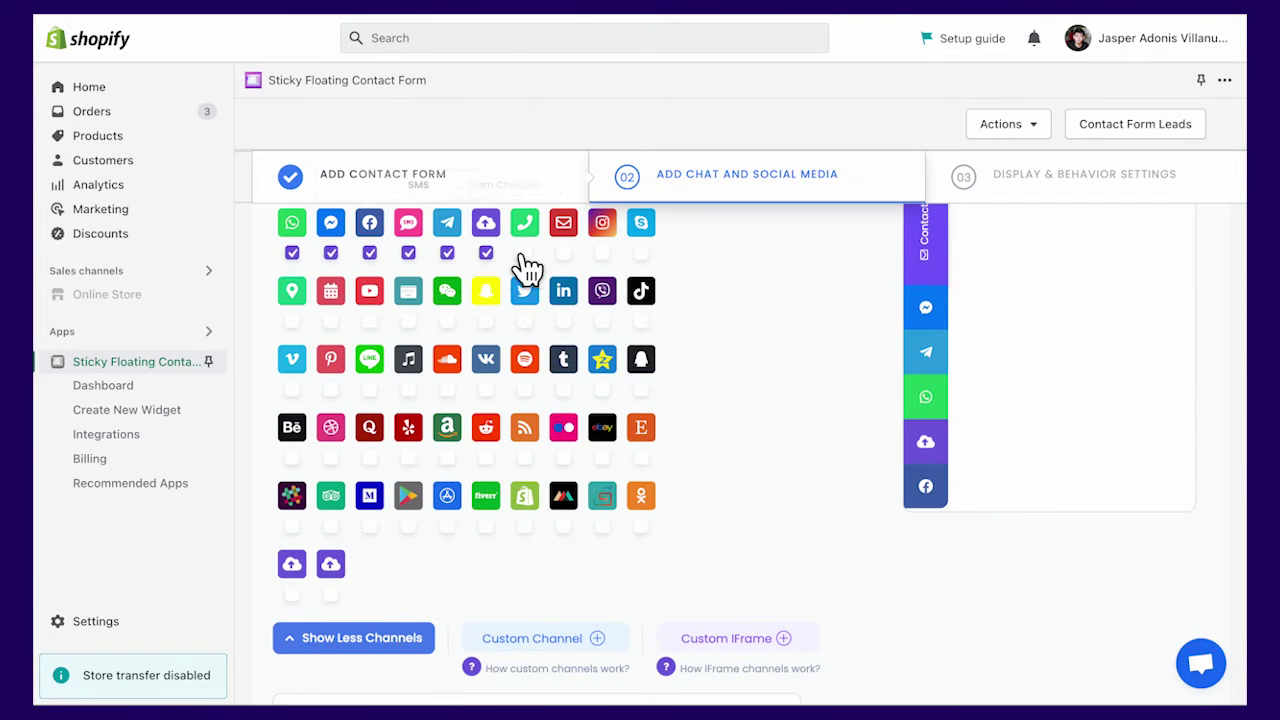
pyautogui.click(524, 253)
pyautogui.click(965, 190)
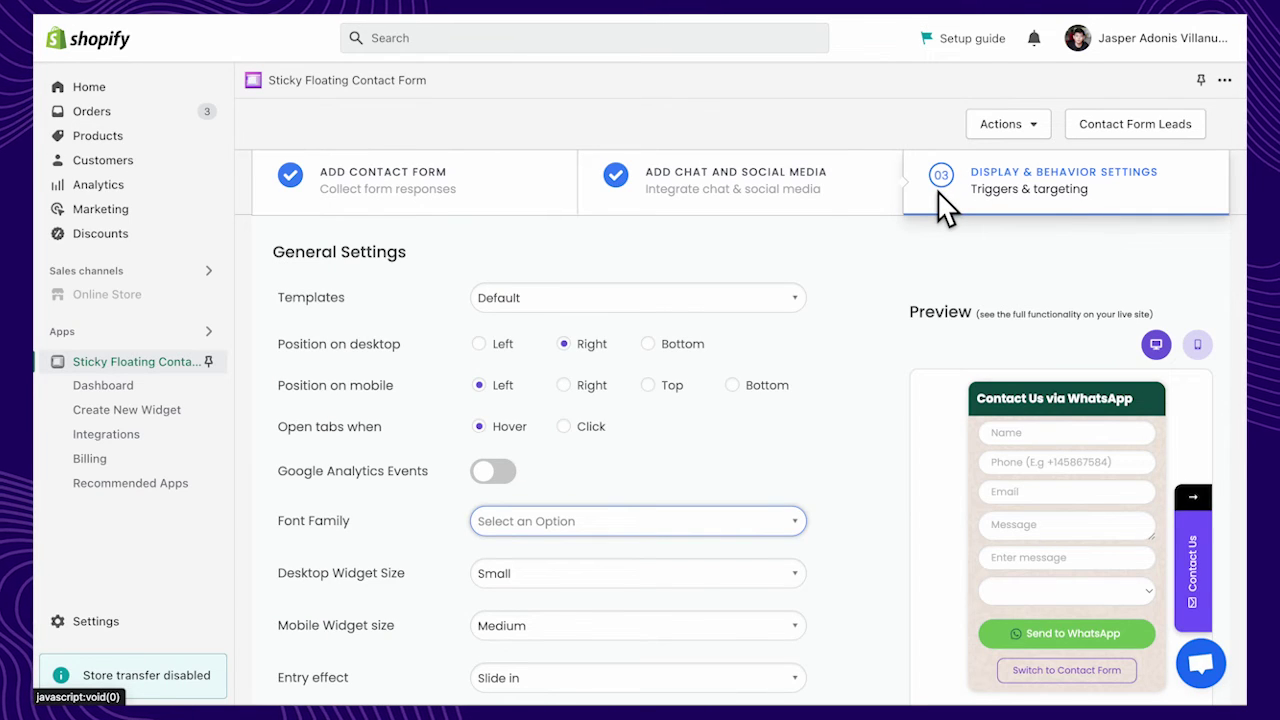
# Place the widget on the left on desktop, size Medium, with Tahoma font
pyautogui.click(503, 347)
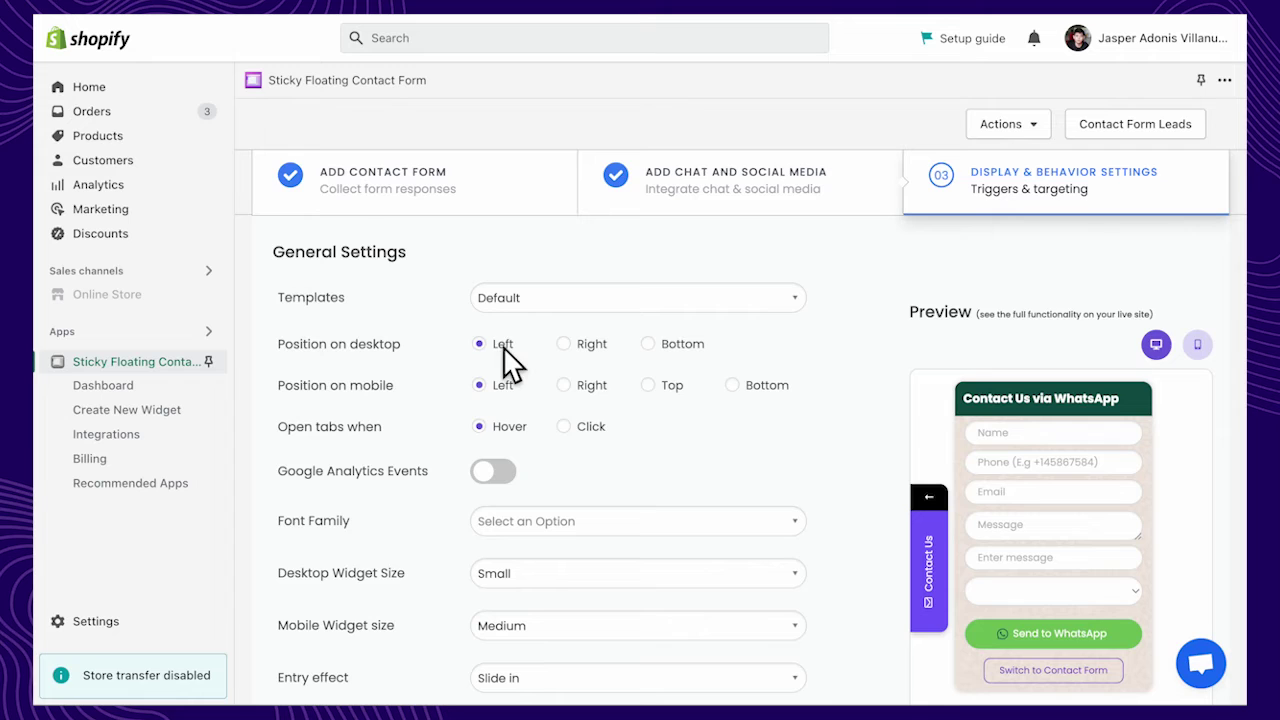
pyautogui.scroll(-3, 540, 390)
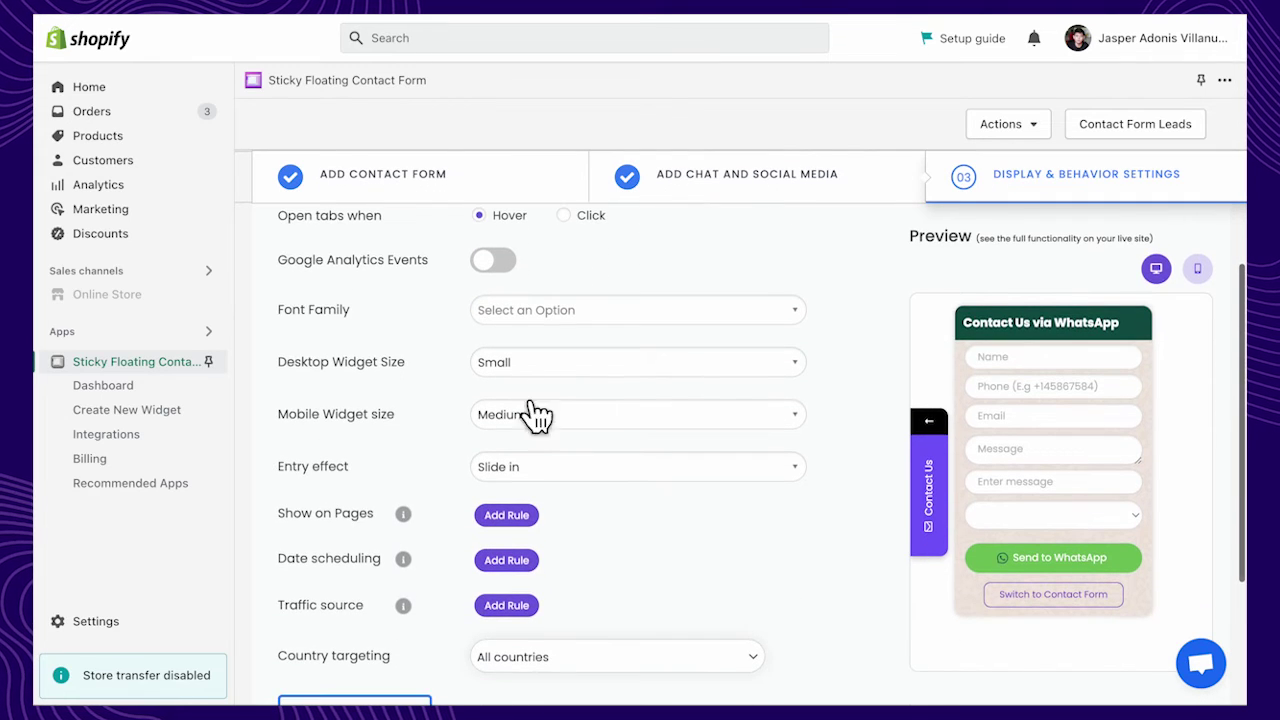
pyautogui.click(534, 370)
pyautogui.click(534, 438)
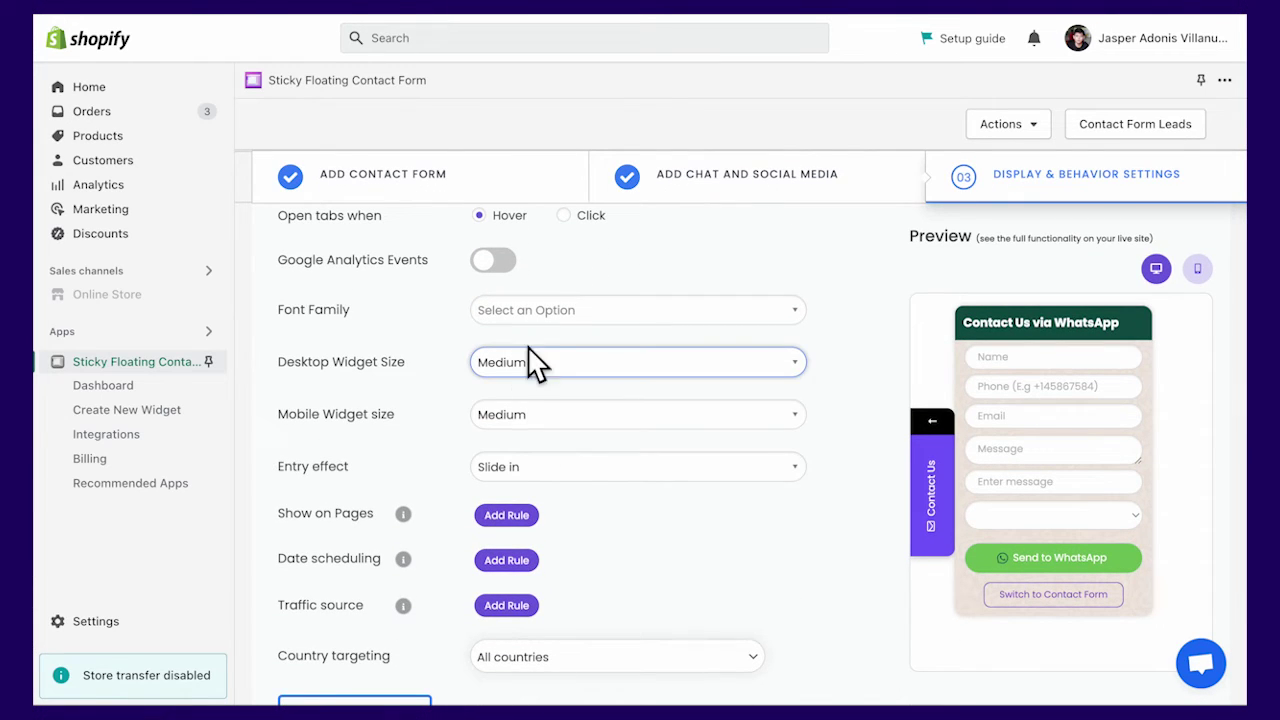
pyautogui.click(534, 316)
pyautogui.click(538, 427)
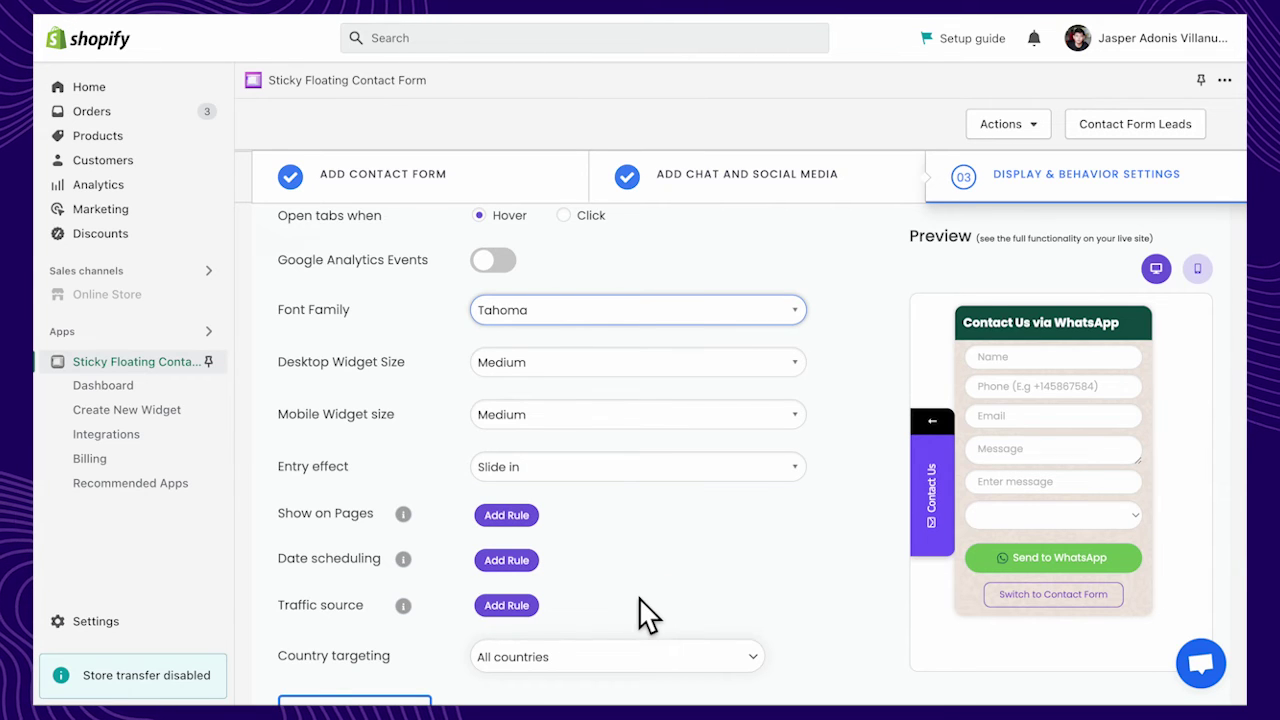
# Add a Show on Pages rule, then add and remove a date scheduling rule
pyautogui.scroll(-2, 645, 615)
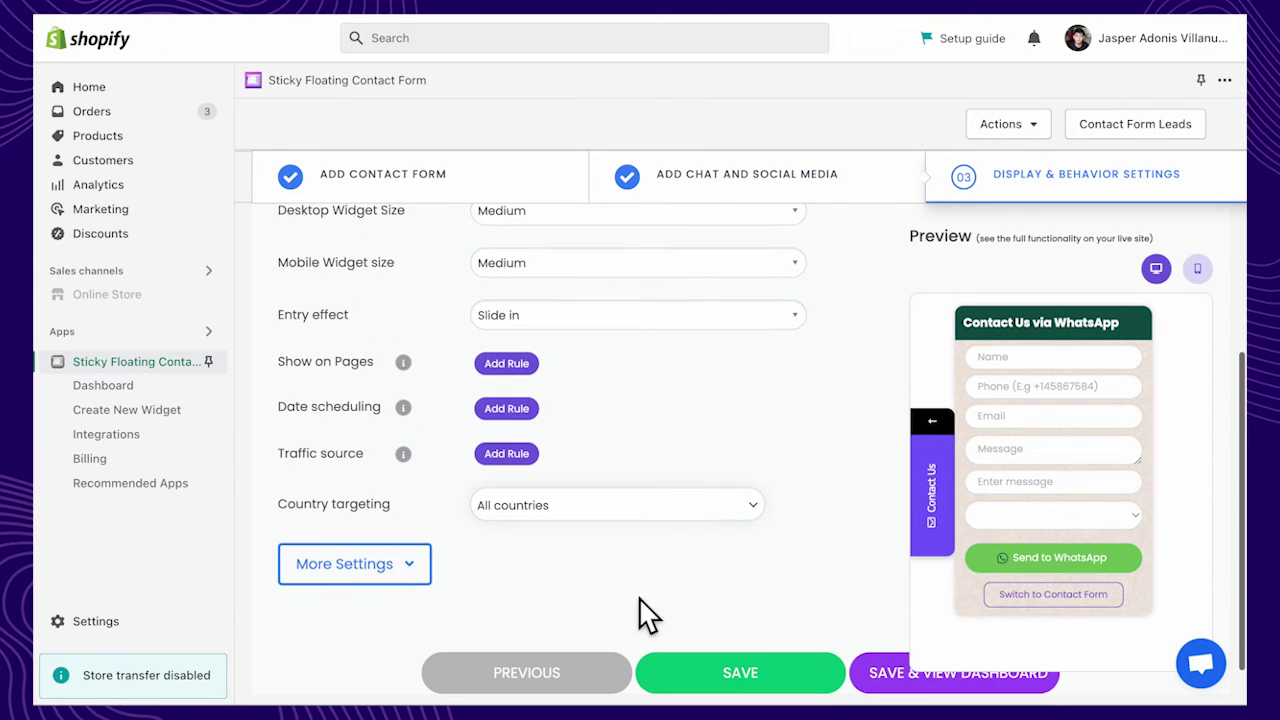
pyautogui.click(519, 370)
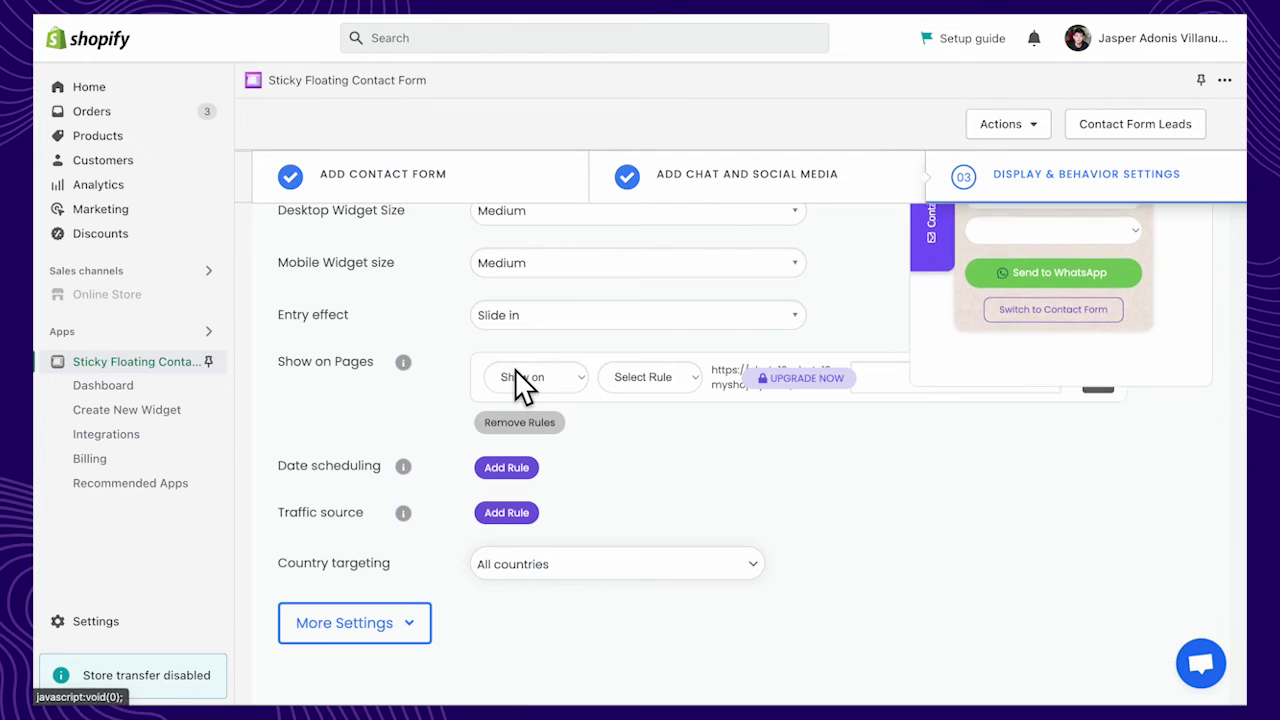
pyautogui.click(517, 470)
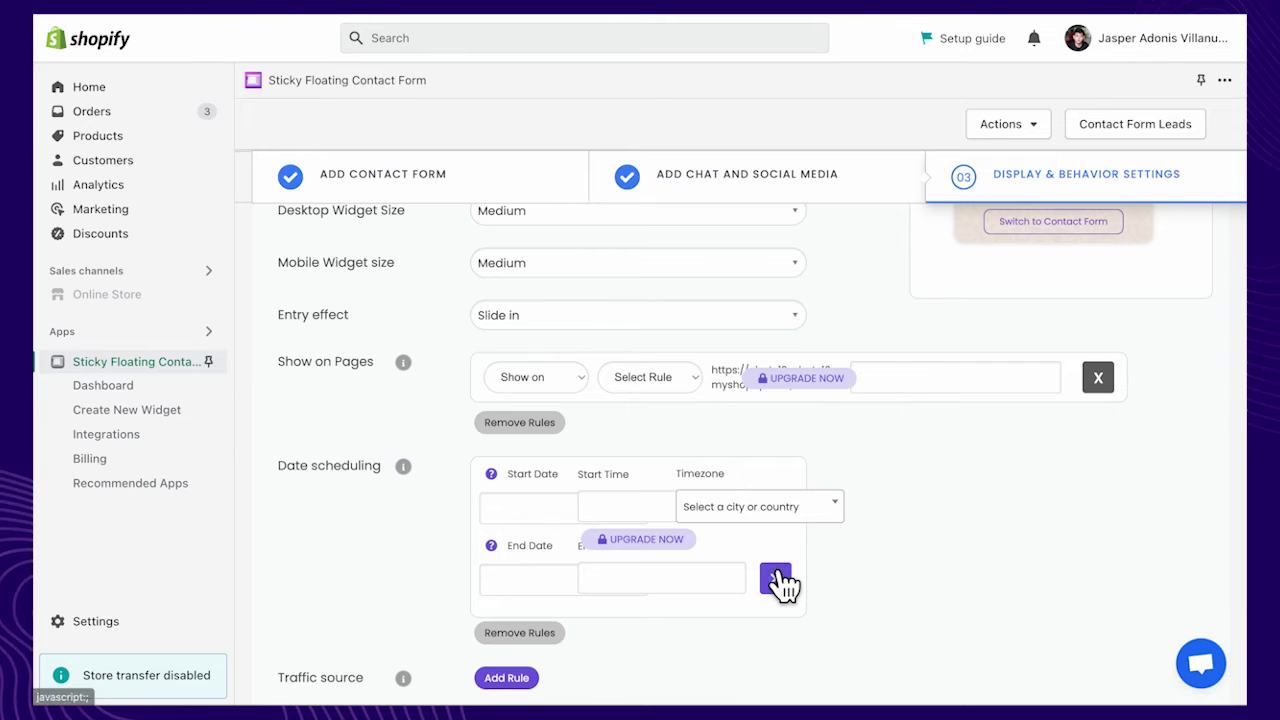
pyautogui.click(777, 580)
pyautogui.scroll(-3, 766, 620)
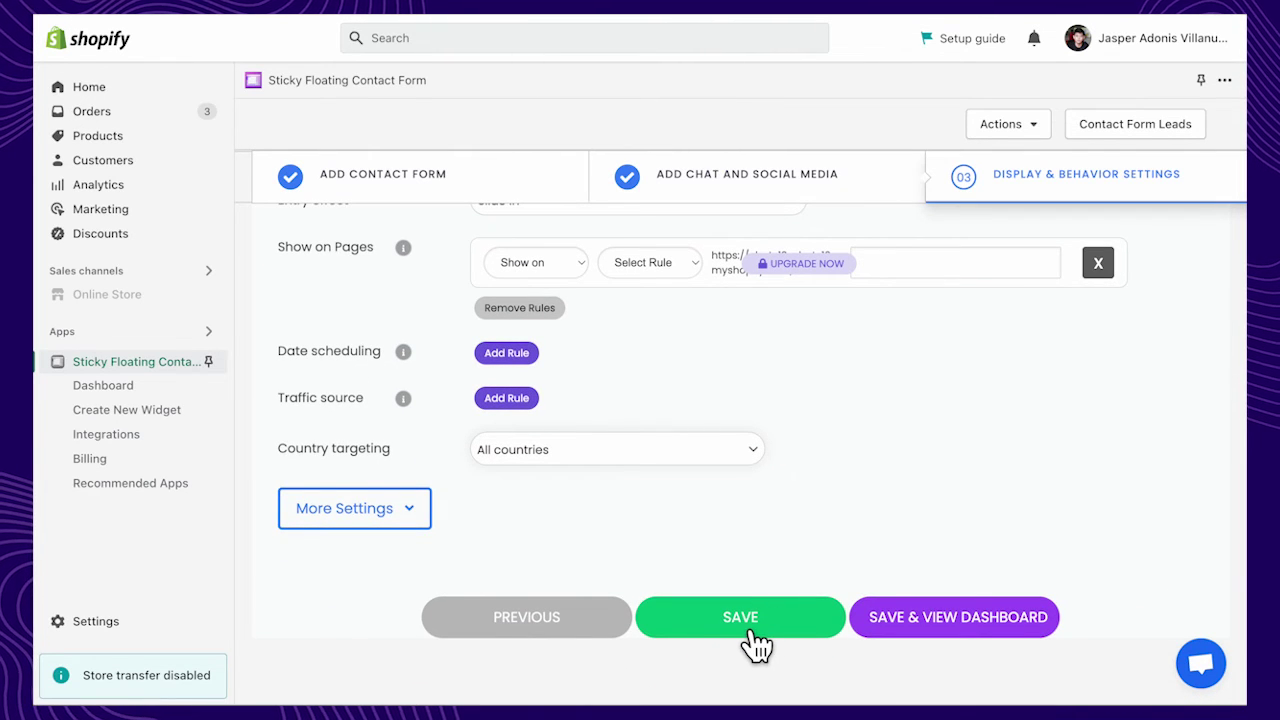
# Save the display settings and review the app's Integrations and plans pages
pyautogui.click(753, 640)
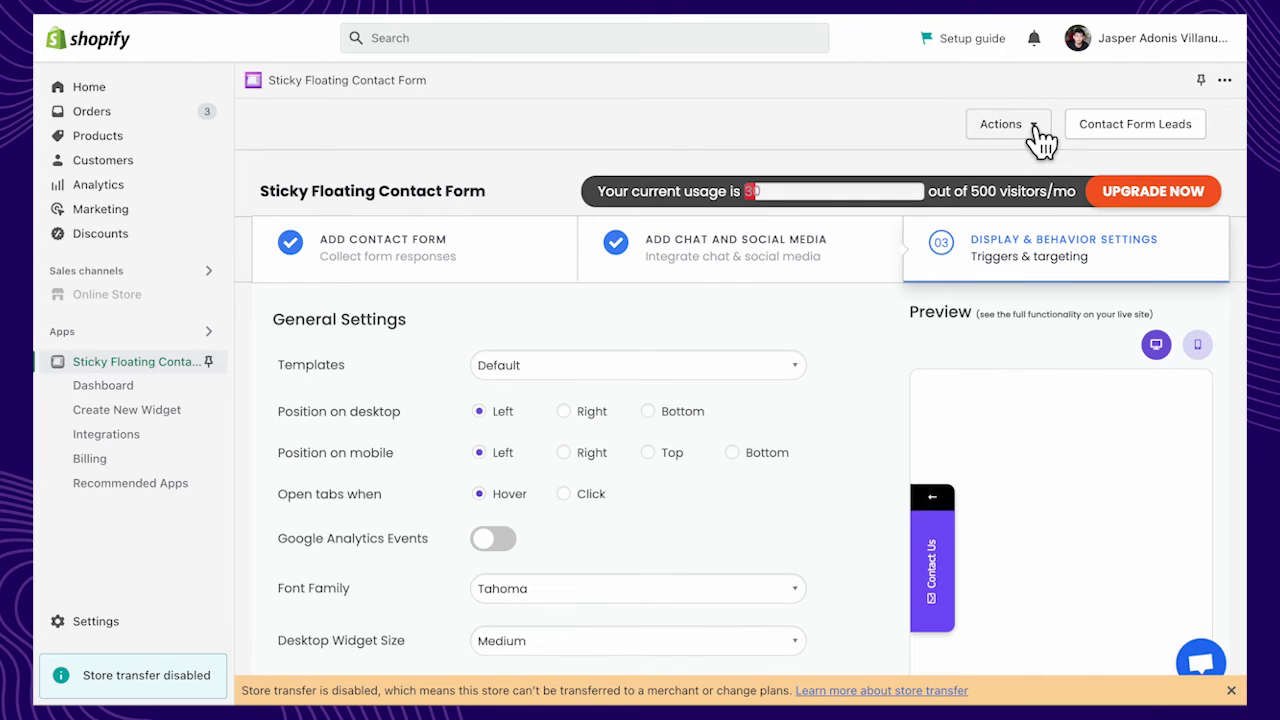
pyautogui.click(1035, 130)
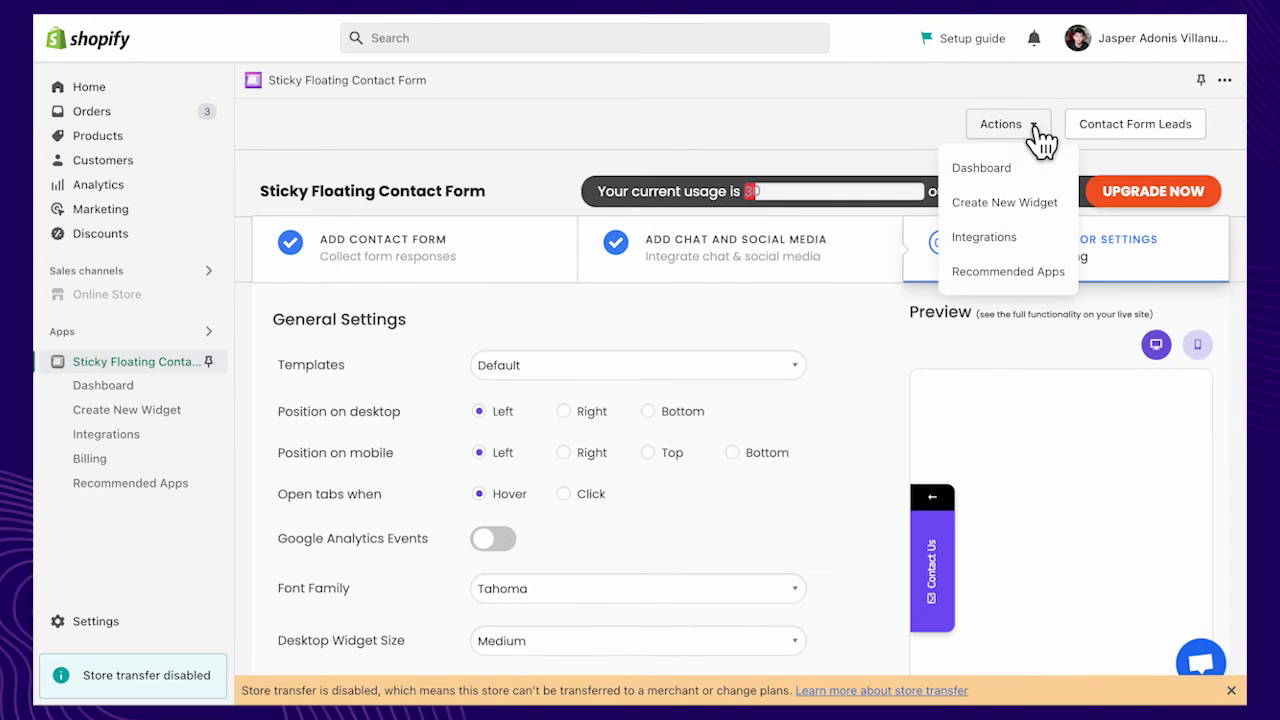
pyautogui.click(1012, 240)
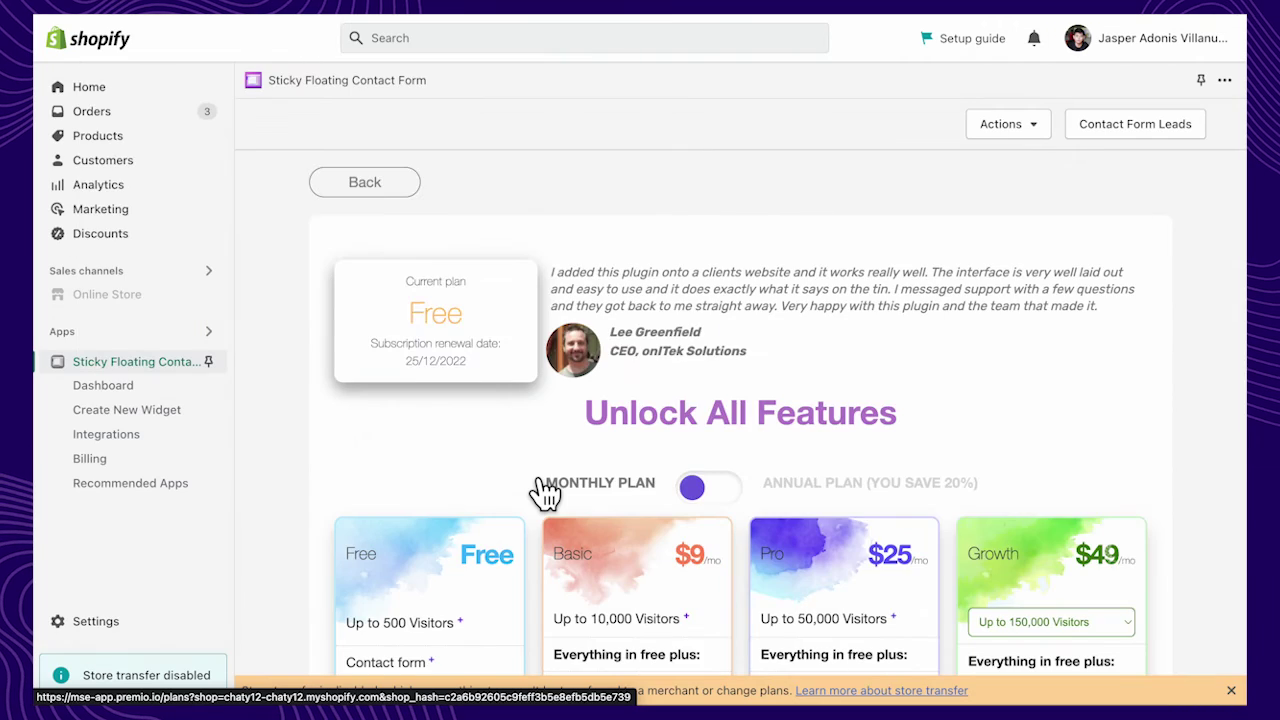
pyautogui.scroll(-4, 543, 491)
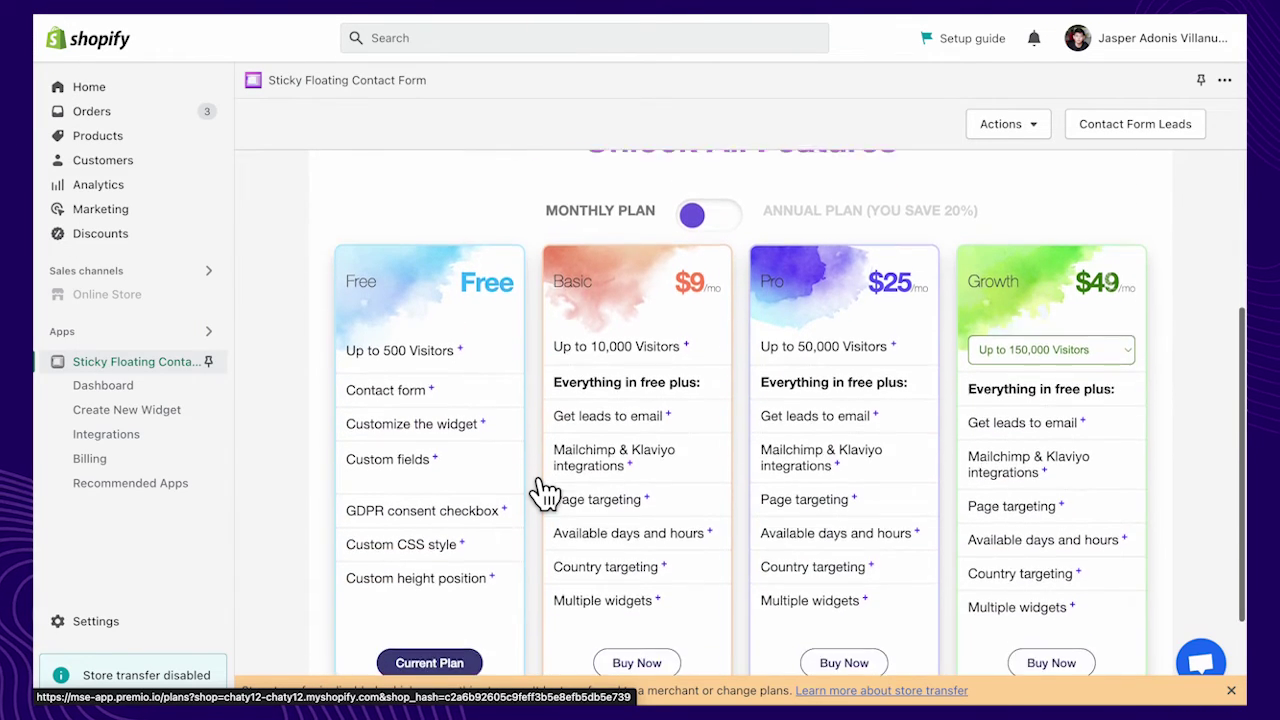
pyautogui.scroll(-1, 543, 491)
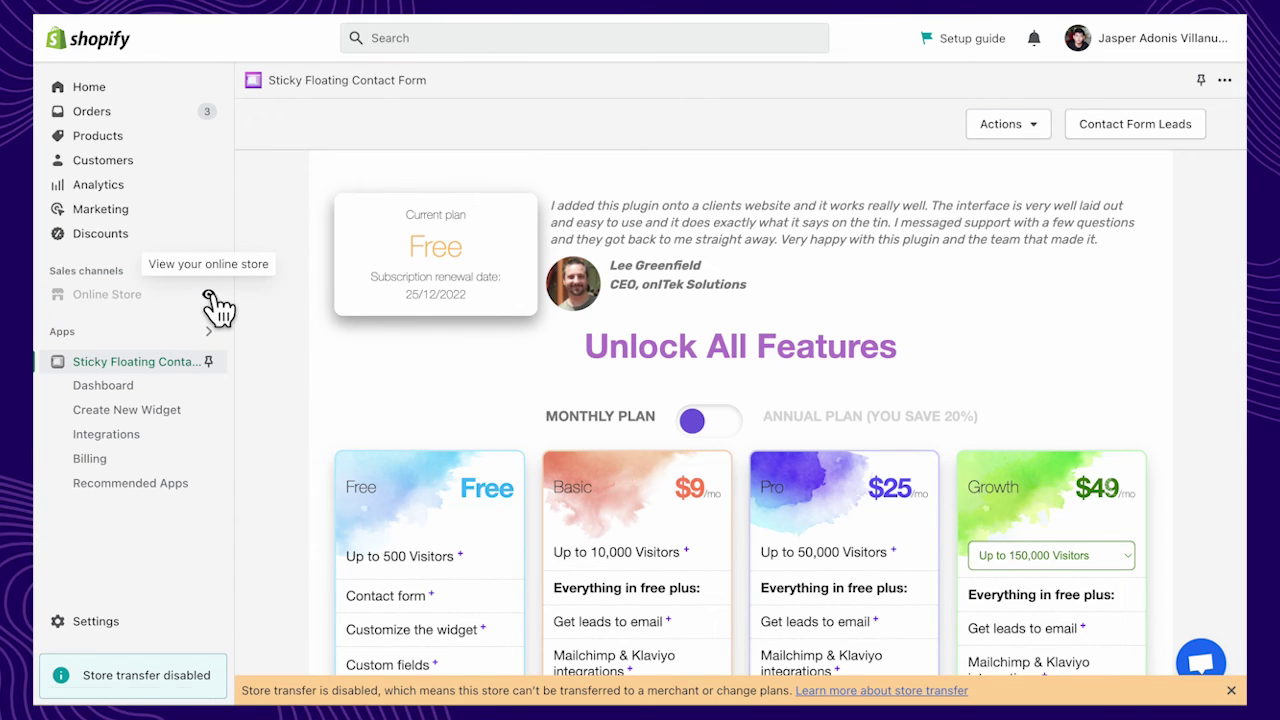
# View the live store and switch the left-side widget from WhatsApp to the contact form
pyautogui.click(210, 296)
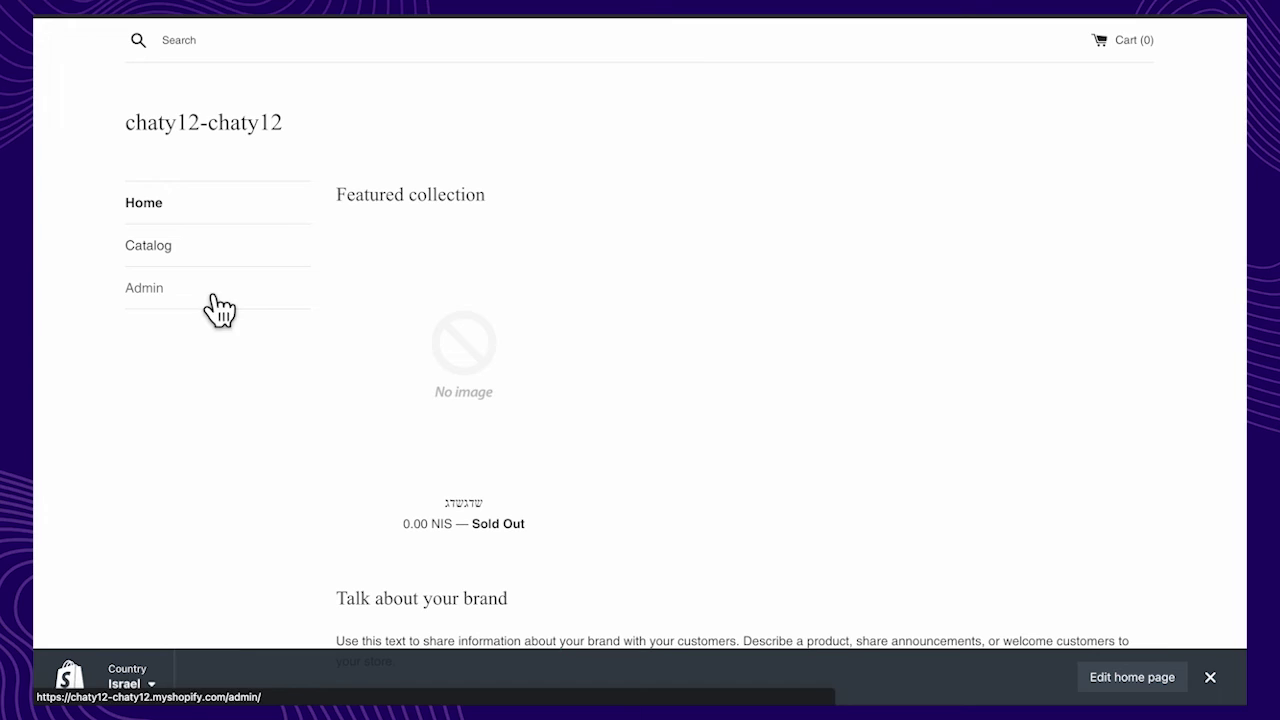
pyautogui.click(62, 284)
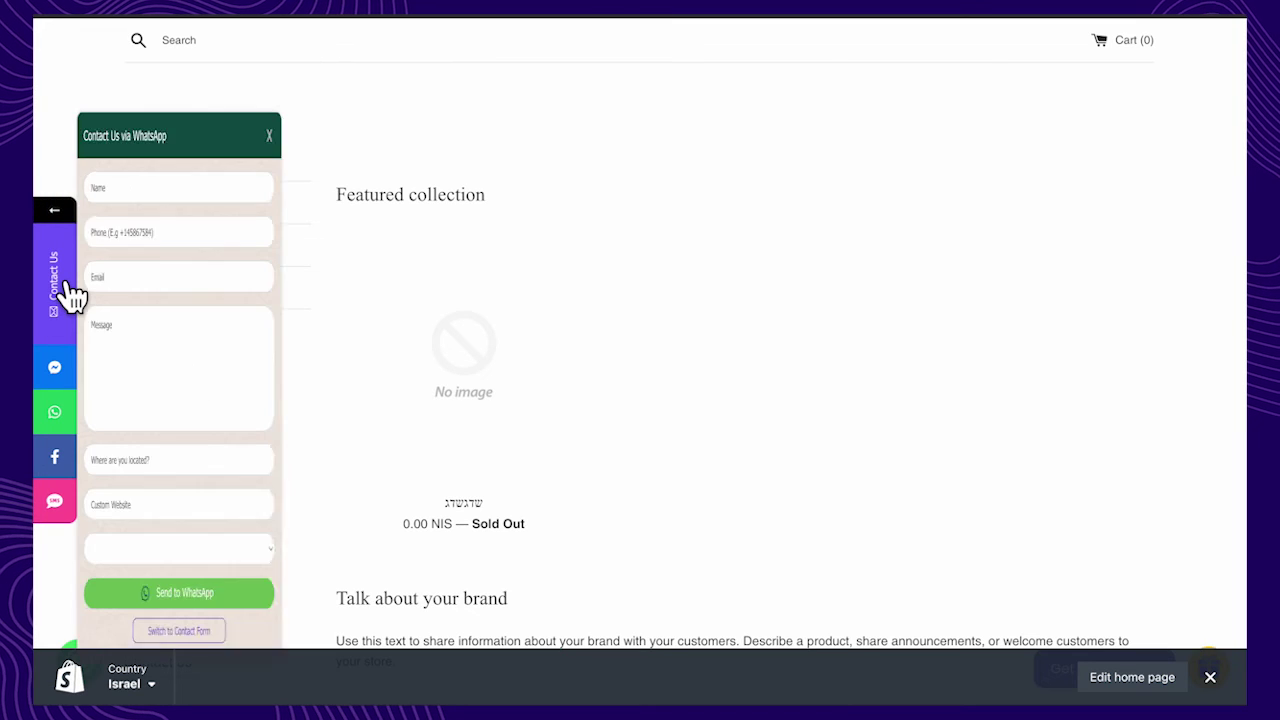
pyautogui.click(245, 638)
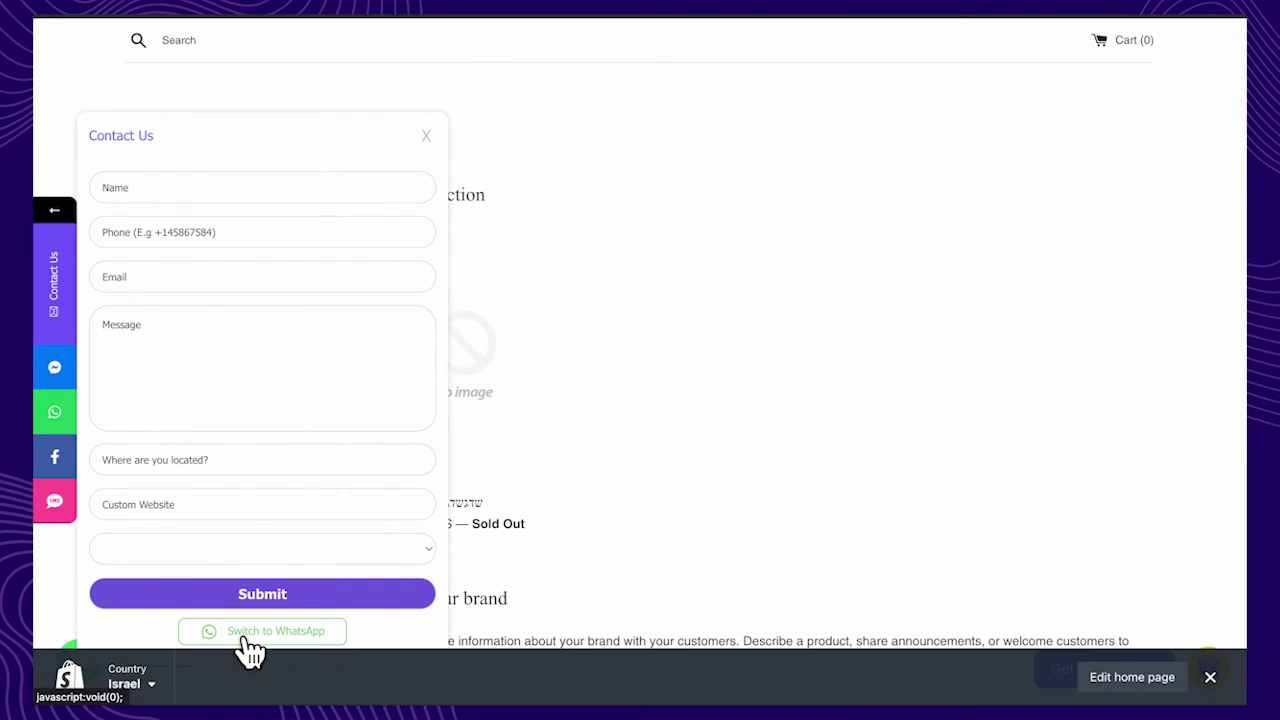